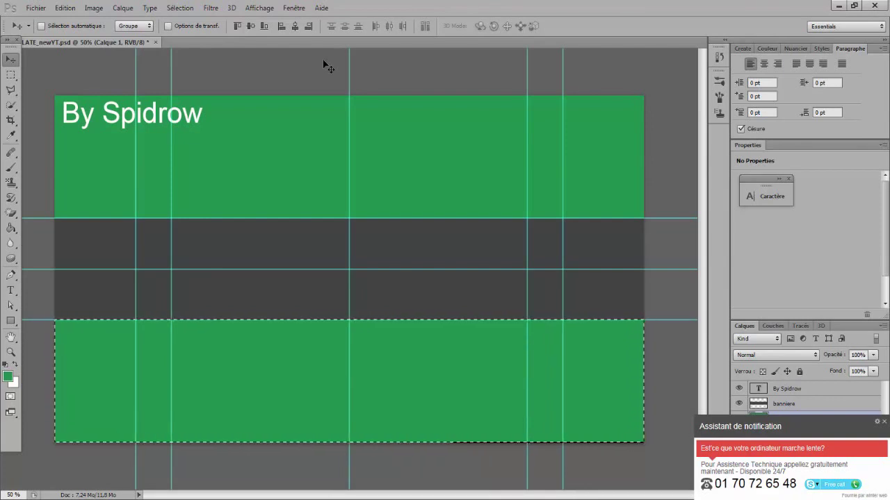
# - Place the minecraft_wallpaper image from the gfx folder's vidéobanner subfolder into the banner document
pyautogui.click(43, 8)
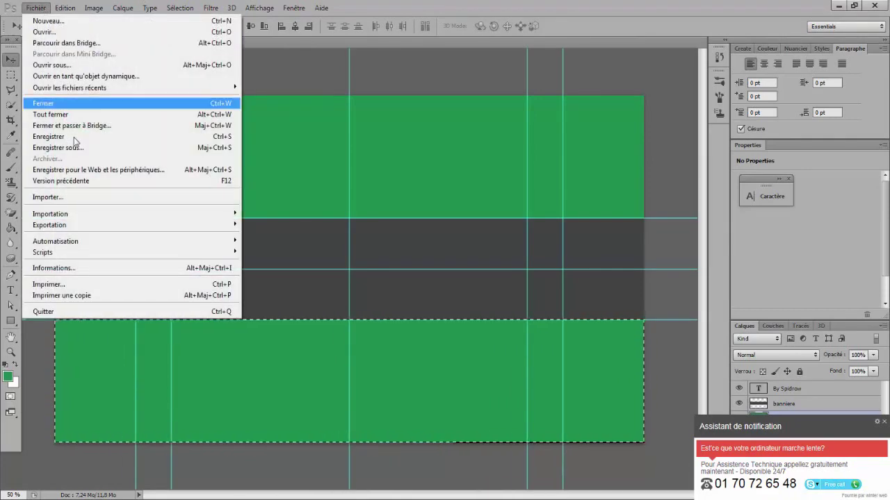
pyautogui.click(85, 196)
pyautogui.click(310, 214)
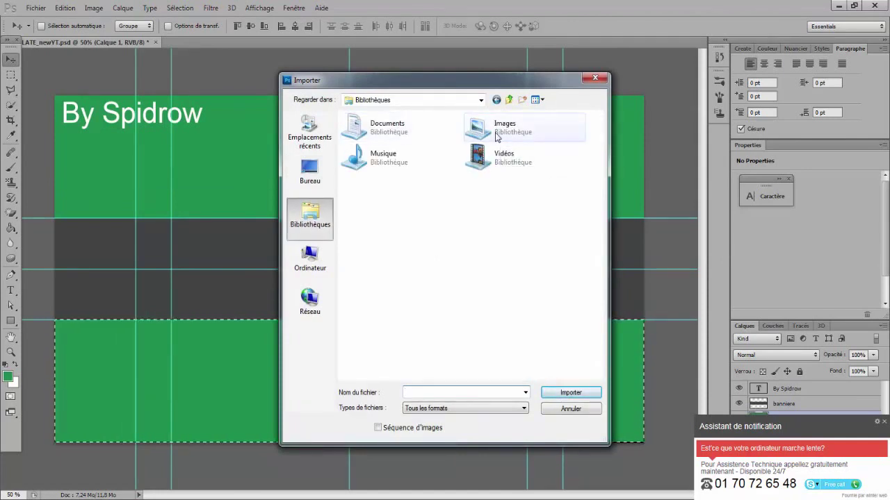
pyautogui.doubleClick(494, 136)
pyautogui.doubleClick(386, 166)
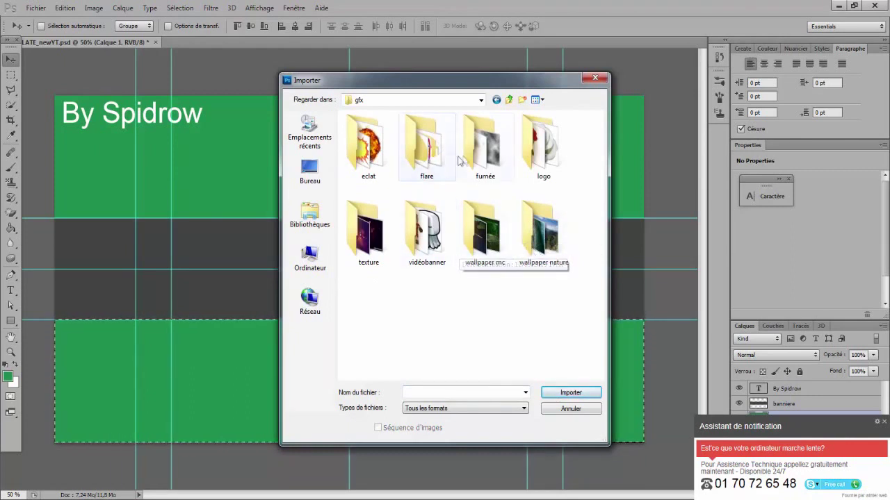
pyautogui.doubleClick(431, 226)
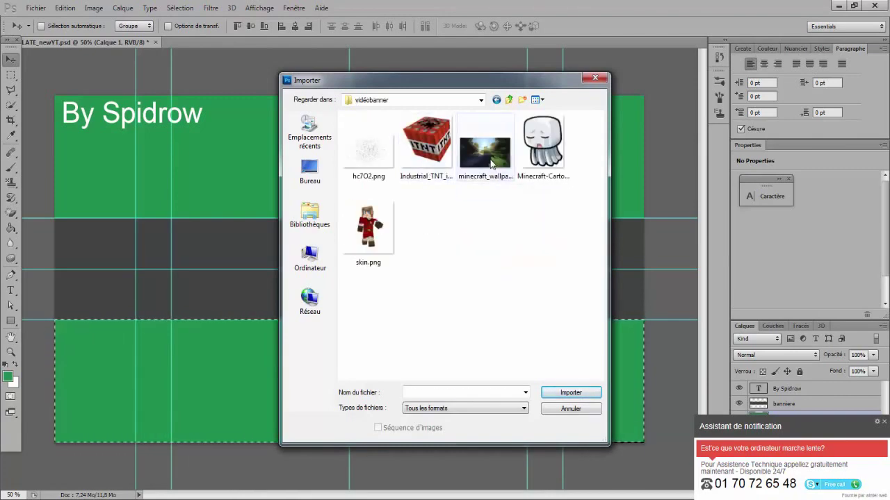
pyautogui.doubleClick(427, 179)
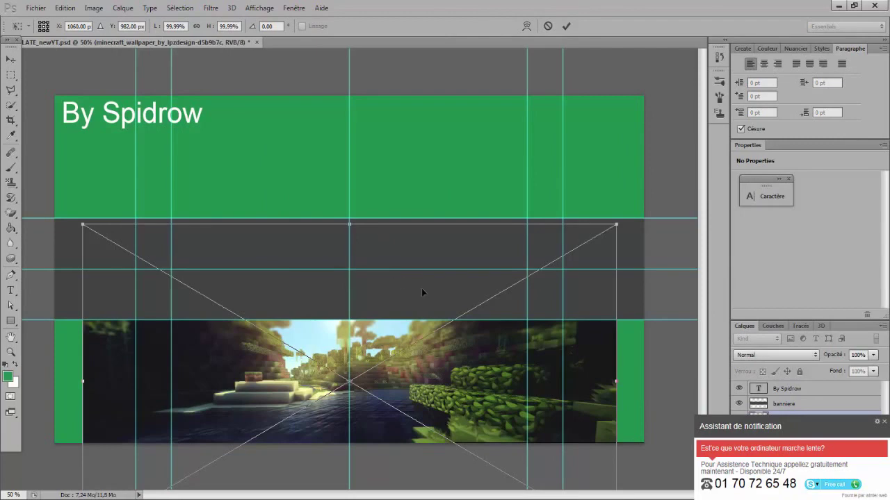
pyautogui.click(883, 421)
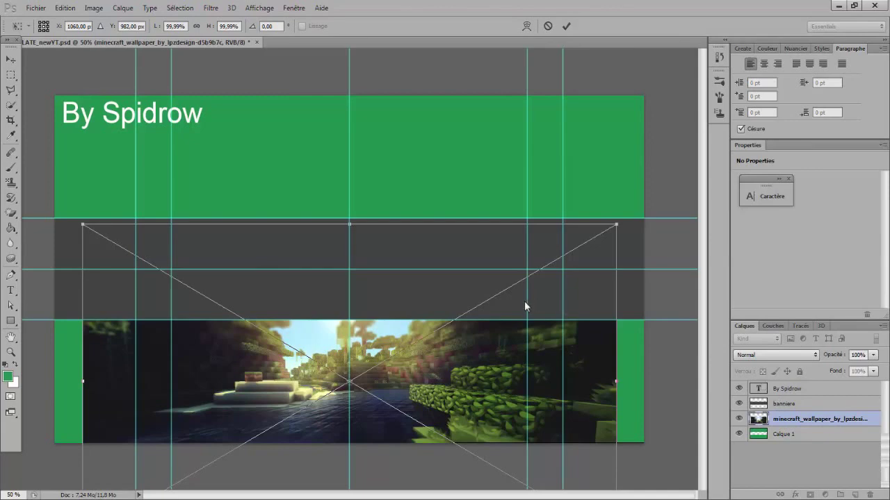
pyautogui.press('Return')
# - Reorder the layers so the wallpaper sits above banniere and Calque 1 sits above the wallpaper
pyautogui.moveTo(796, 425); pyautogui.dragTo(794, 404)
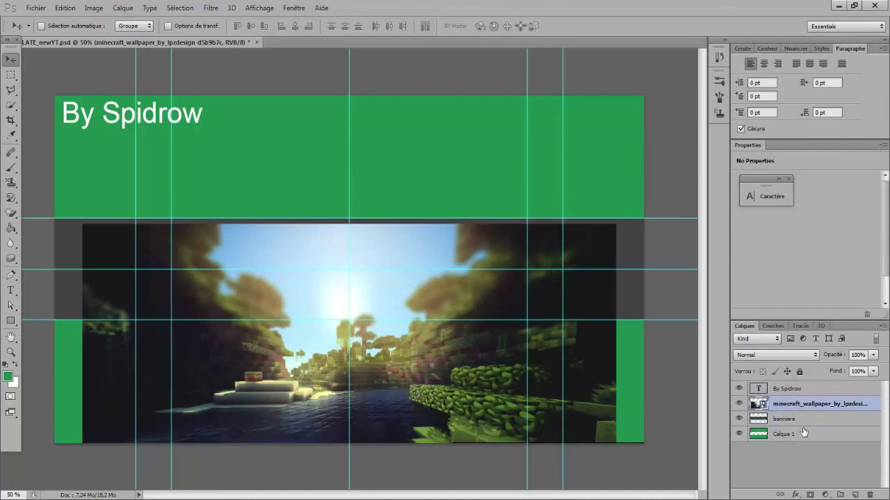
pyautogui.moveTo(799, 437); pyautogui.dragTo(803, 393)
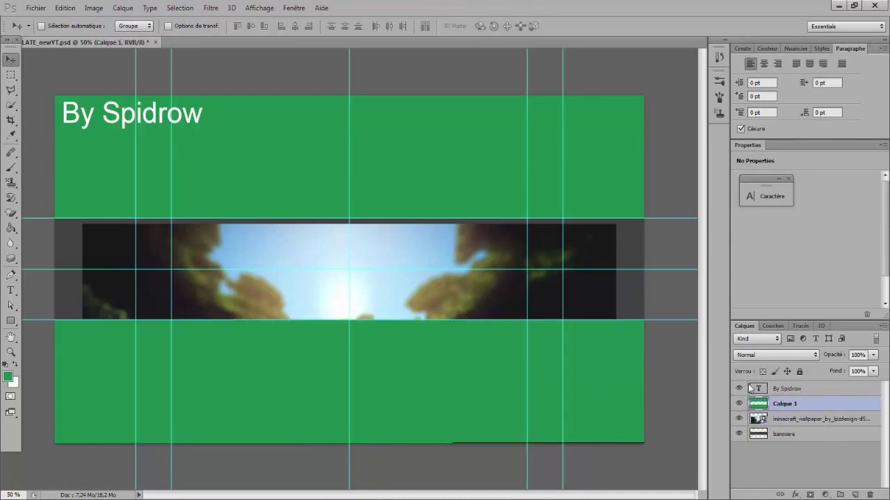
# - Move the wallpaper up behind the central banner strip and enlarge it to span the banner's full width
pyautogui.moveTo(470, 221); pyautogui.dragTo(496, 276)
pyautogui.click(832, 419)
pyautogui.moveTo(562, 310); pyautogui.dragTo(530, 218)
pyautogui.click(211, 26)
pyautogui.moveTo(589, 289); pyautogui.dragTo(646, 288)
pyautogui.press('Return')
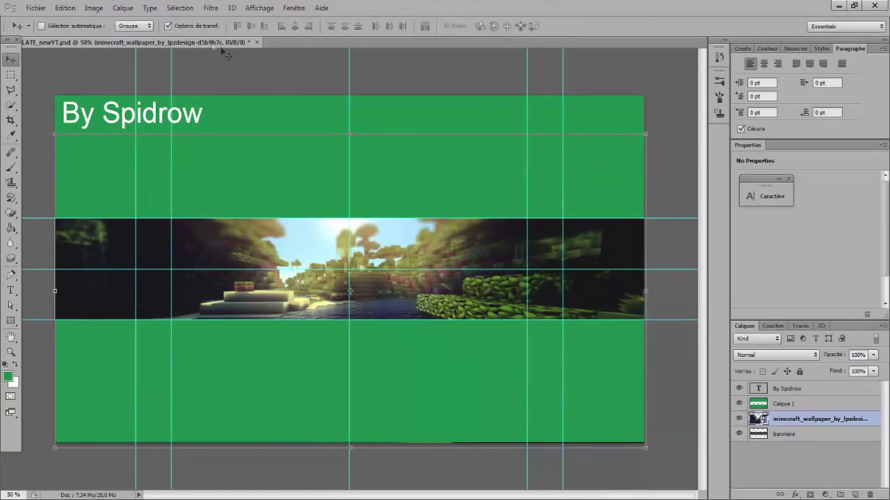
pyautogui.click(168, 27)
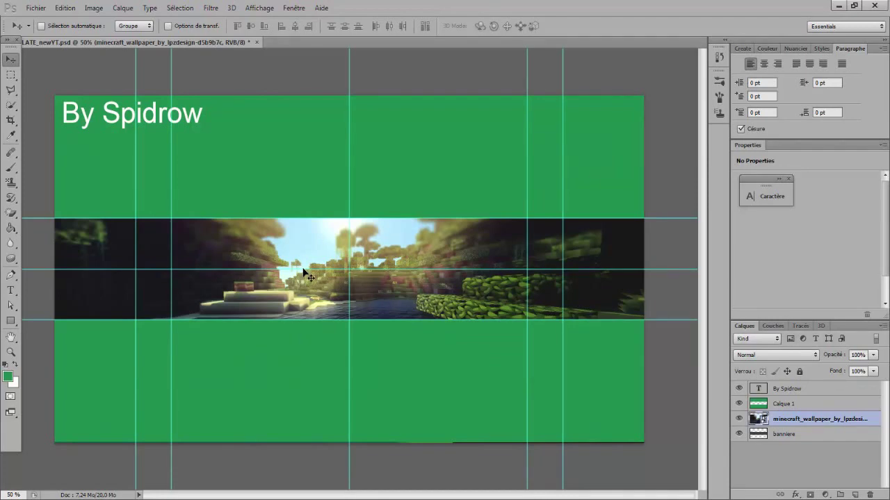
pyautogui.click(214, 9)
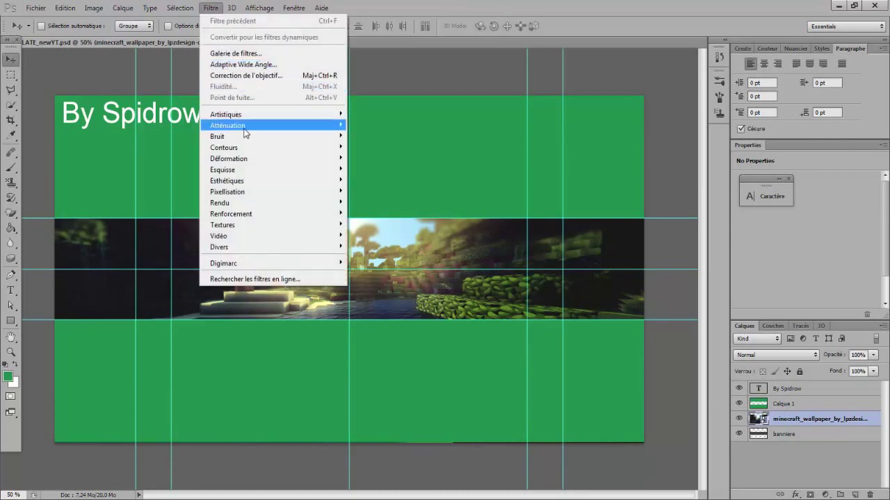
pyautogui.moveTo(258, 206)
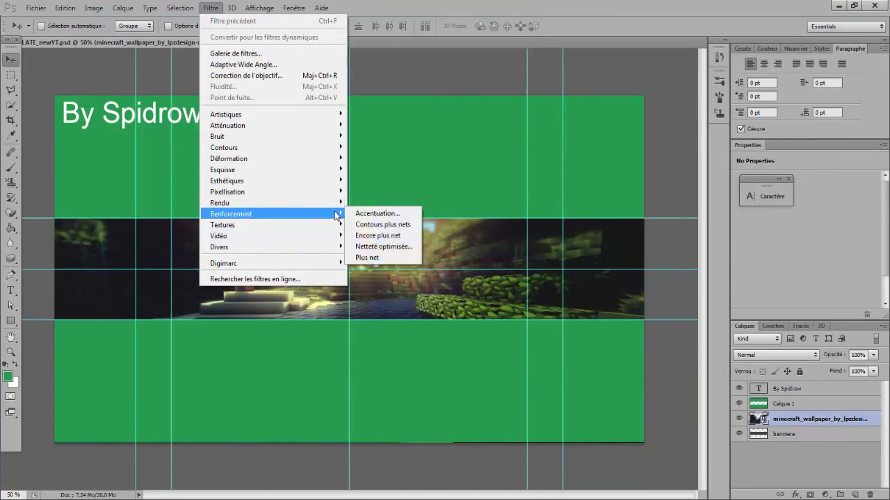
pyautogui.click(363, 226)
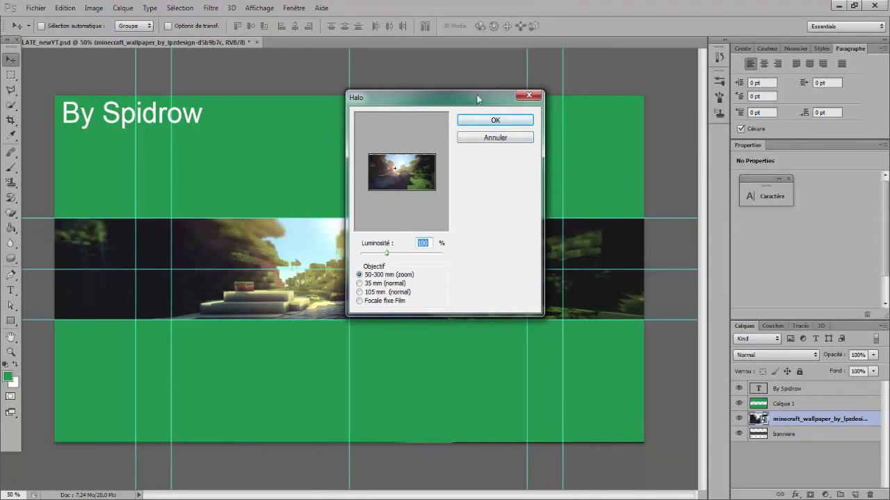
pyautogui.click(529, 95)
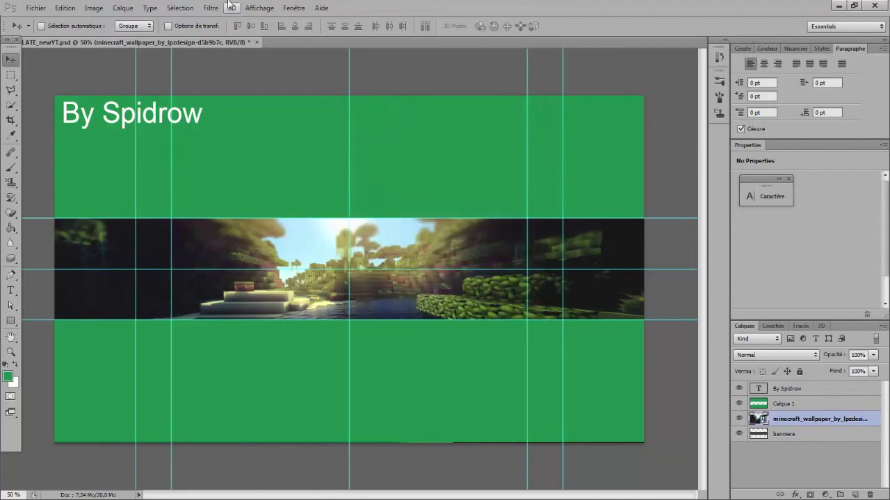
# - Apply a Halo filter to the wallpaper at 100% brightness with the 50-300 mm zoom lens, centring the flare near its upper-right area
pyautogui.click(211, 8)
pyautogui.moveTo(271, 202)
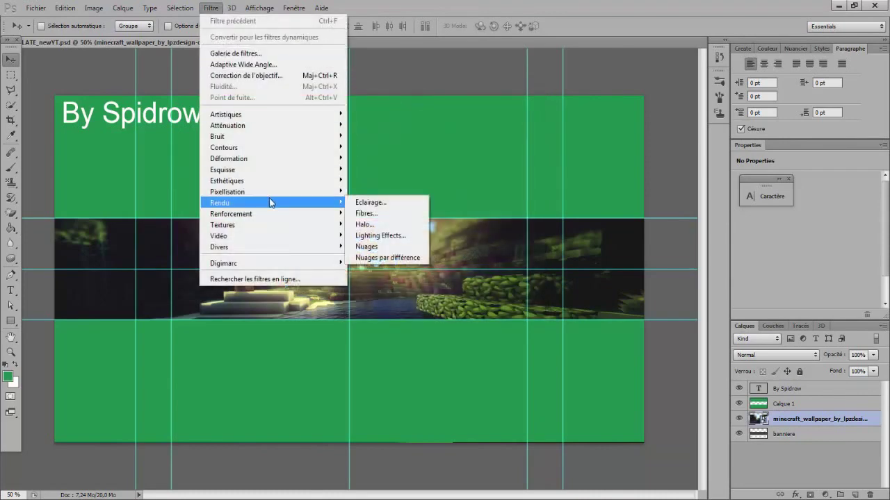
pyautogui.click(363, 224)
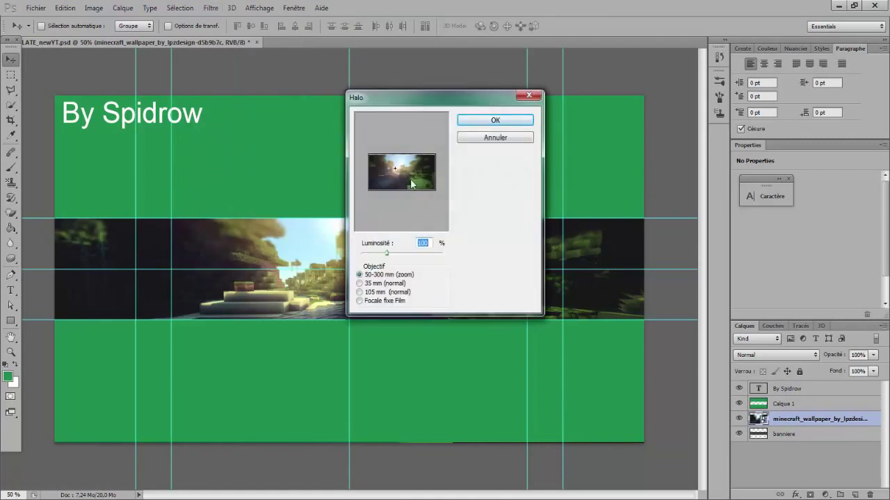
pyautogui.click(428, 166)
pyautogui.moveTo(395, 179); pyautogui.dragTo(425, 167)
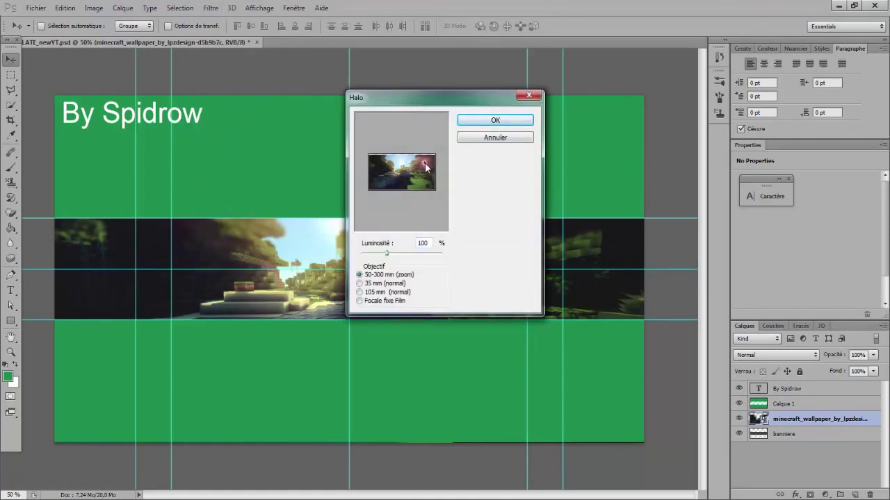
pyautogui.click(484, 118)
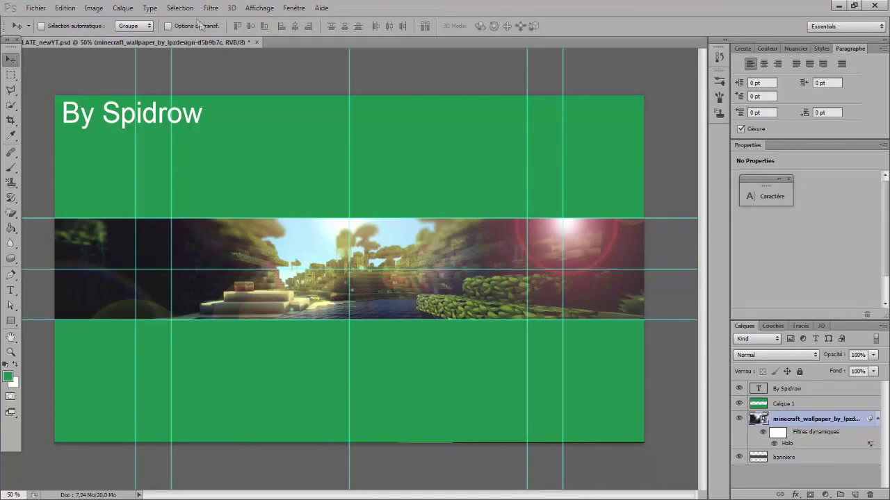
# - Apply a Gaussian blur (Flou gaussien) with a 3.0 pixel radius to the wallpaper
pyautogui.click(220, 10)
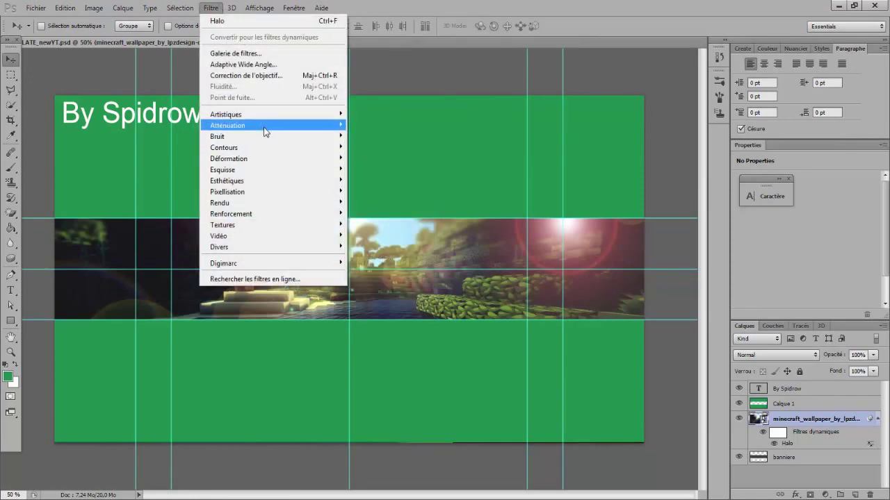
pyautogui.moveTo(278, 148)
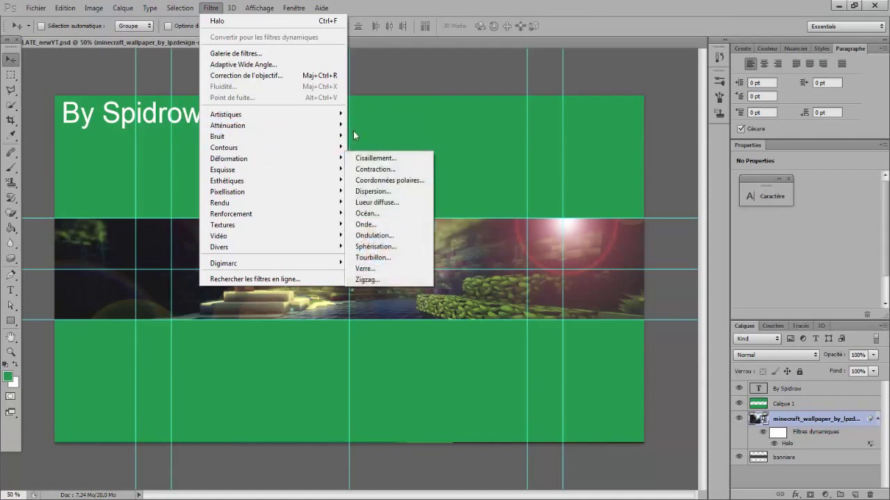
pyautogui.moveTo(343, 128)
pyautogui.click(386, 163)
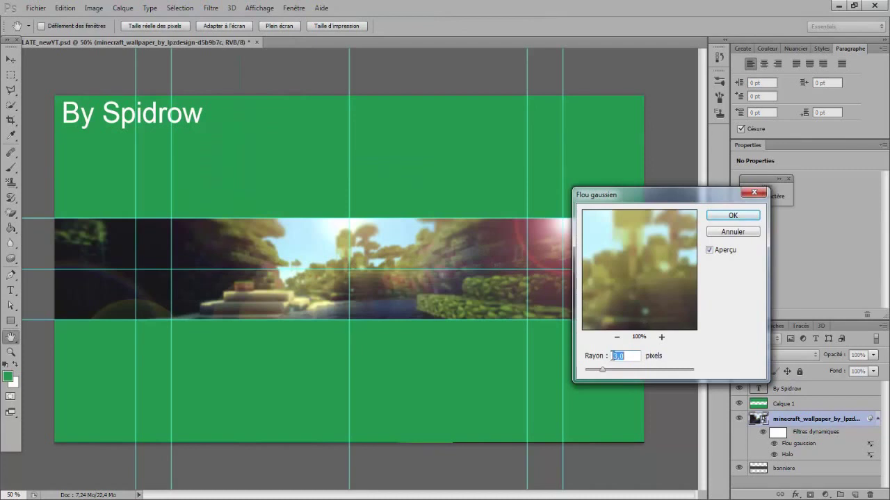
pyautogui.click(735, 215)
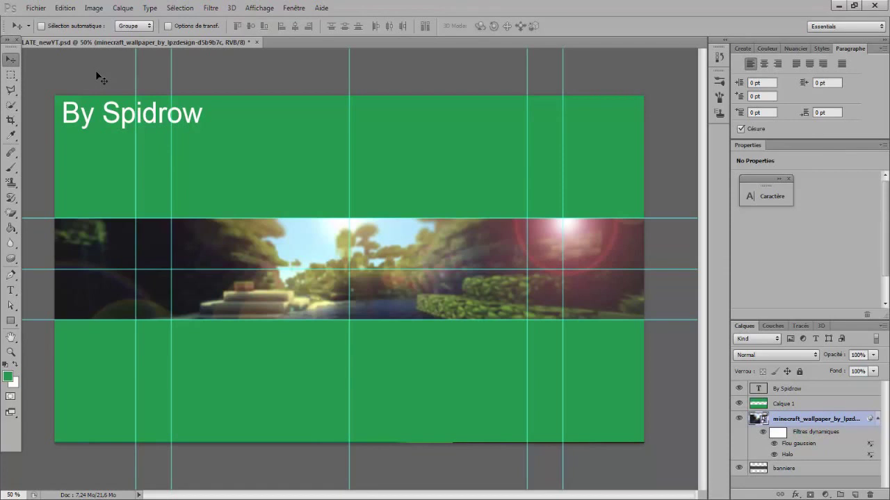
# - Switch to the desktop, run Minecraft Skin Viewer.exe from the Photoshop folder's minecraft subfolder and close the folder window
pyautogui.click(837, 8)
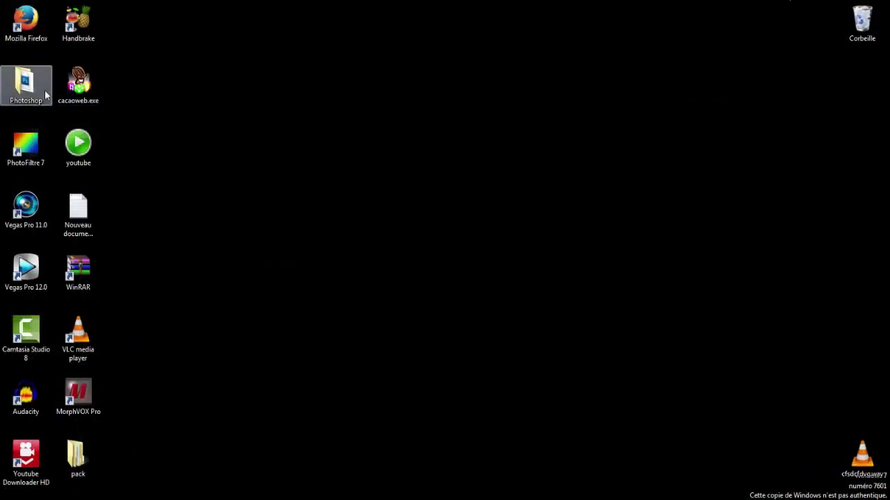
pyautogui.doubleClick(45, 92)
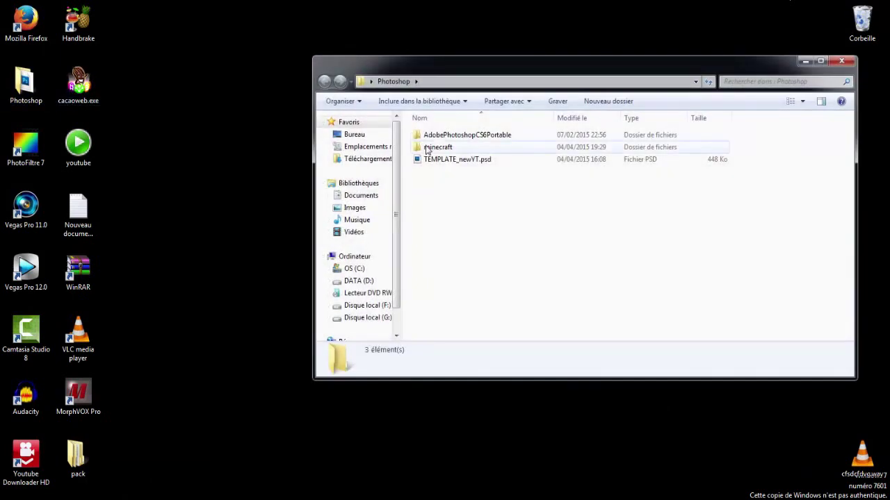
pyautogui.doubleClick(427, 148)
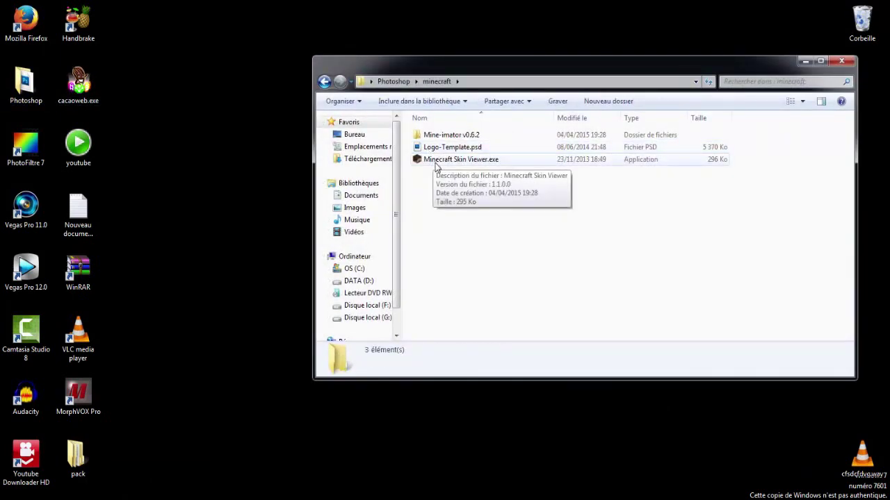
pyautogui.doubleClick(436, 162)
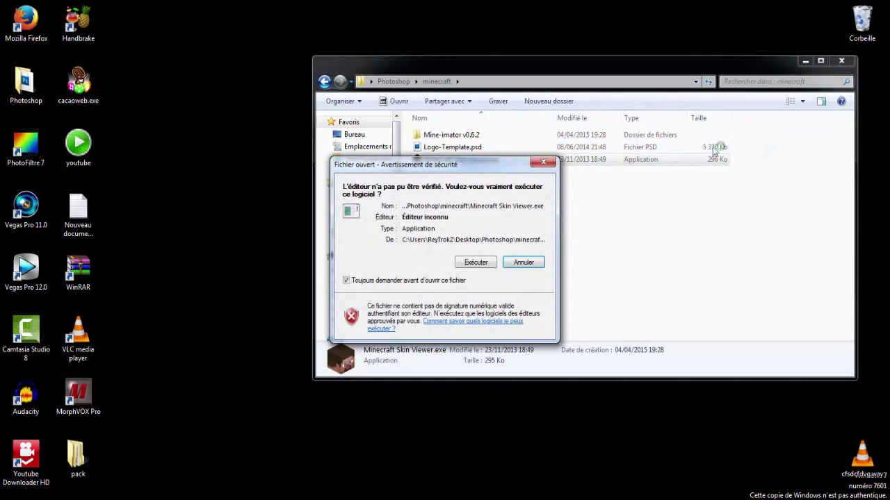
pyautogui.click(476, 263)
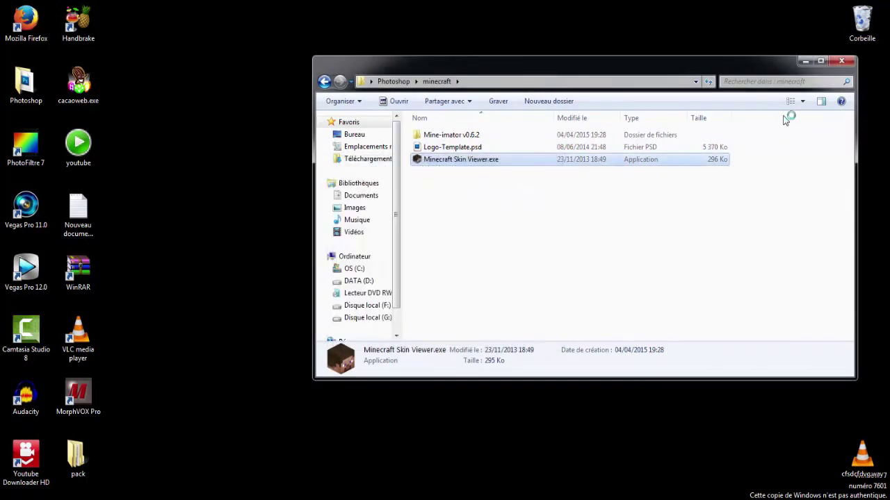
pyautogui.click(844, 62)
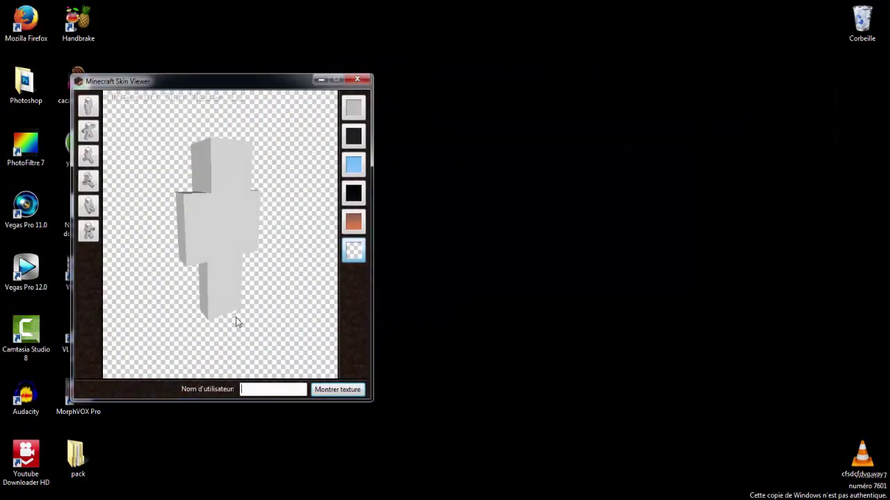
# - Load the Frigiel skin in the viewer and turn the posed character to a slightly angled view
pyautogui.doubleClick(257, 388)
pyautogui.press('Return')
pyautogui.click(192, 246)
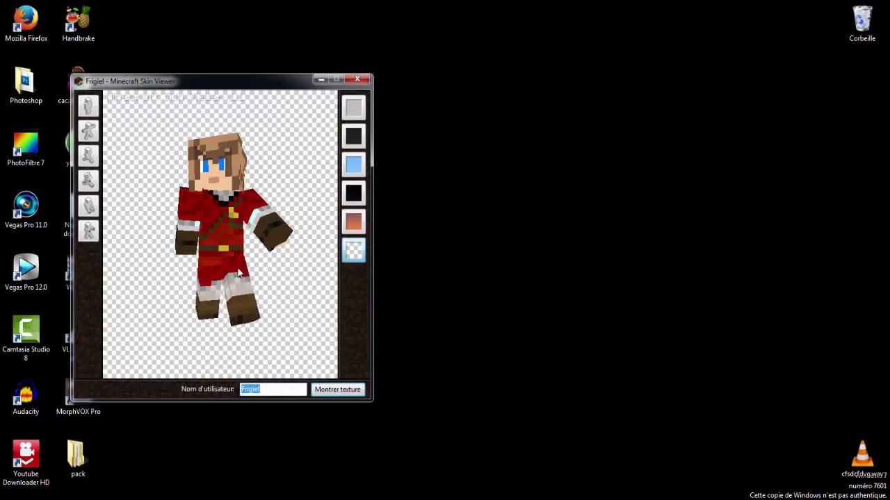
pyautogui.moveTo(206, 253)
pyautogui.mouseDown()
pyautogui.moveTo(177, 236)
pyautogui.moveTo(211, 250)
pyautogui.mouseUp()
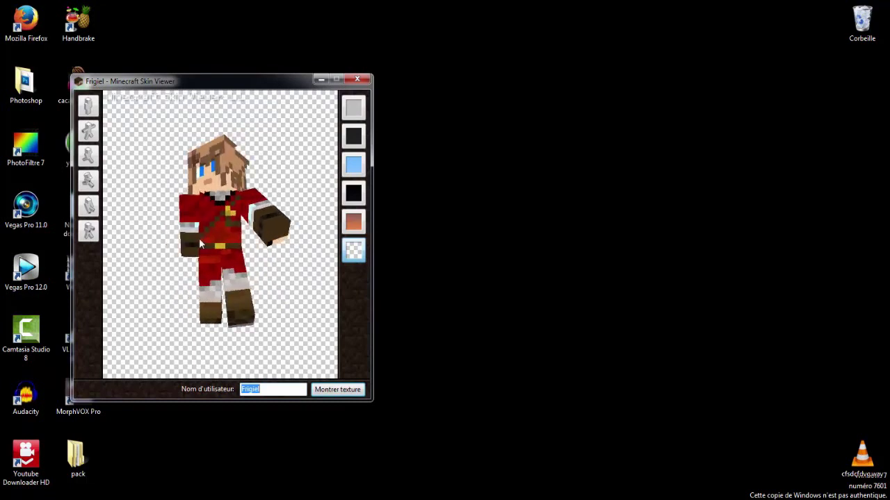
# - Preview the orange, black and blue backgrounds behind the character and return to the transparent one
pyautogui.click(353, 221)
pyautogui.click(353, 193)
pyautogui.click(353, 164)
pyautogui.click(353, 250)
pyautogui.click(353, 196)
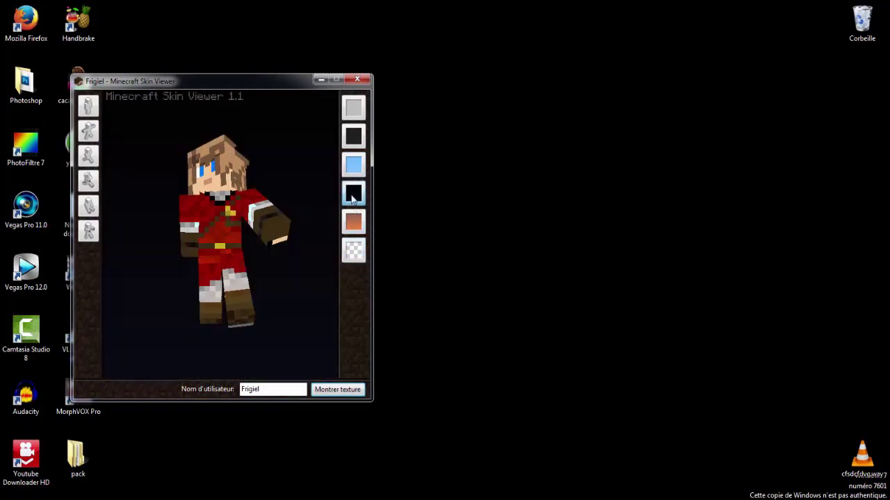
pyautogui.click(353, 250)
# - Open the PNG save dialog for the character image, dismiss it without saving and close the skin viewer
pyautogui.rightClick(273, 280)
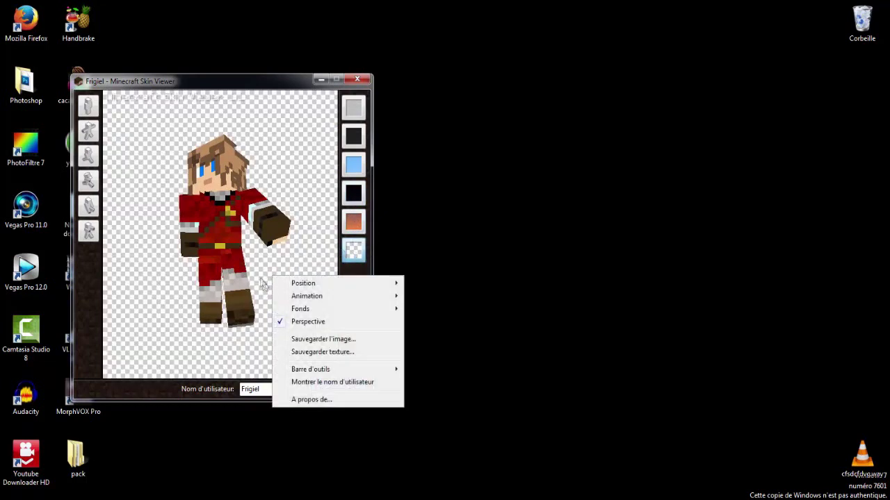
pyautogui.click(329, 340)
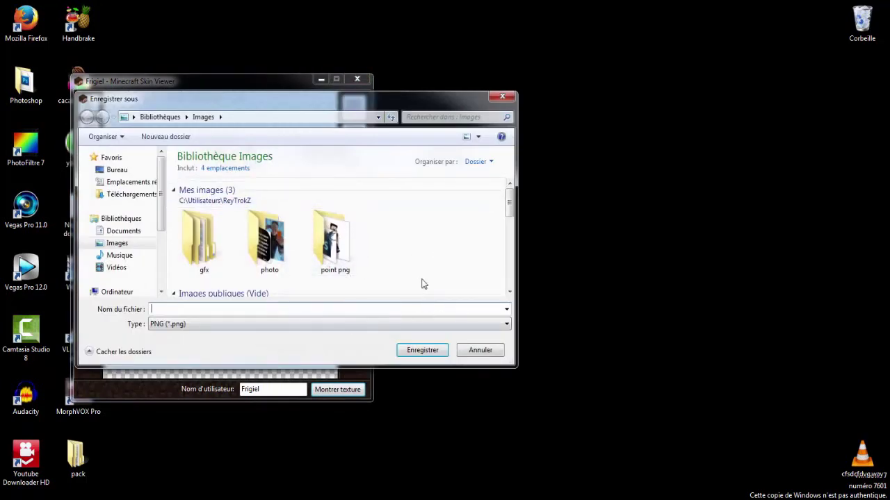
pyautogui.click(490, 351)
pyautogui.click(356, 81)
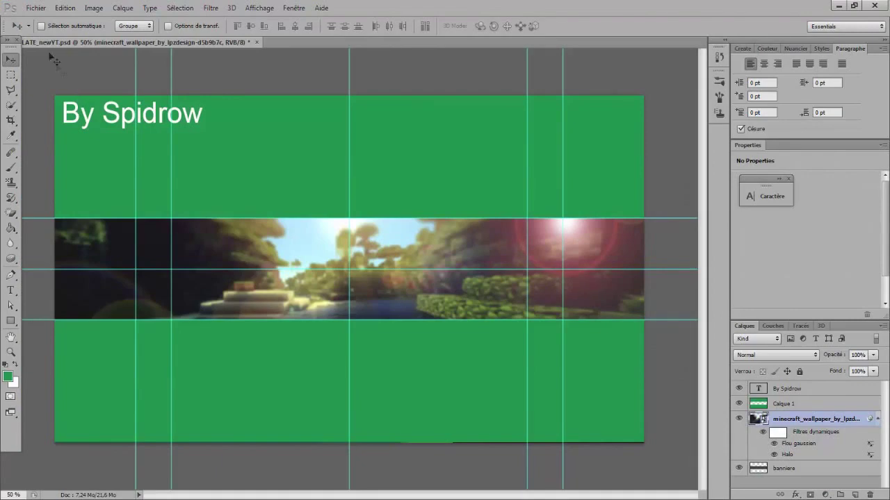
# - Place the skin image in the banner, enlarge the character and move it to the left part of the wallpaper strip, head showing
pyautogui.click(35, 8)
pyautogui.click(70, 195)
pyautogui.doubleClick(370, 229)
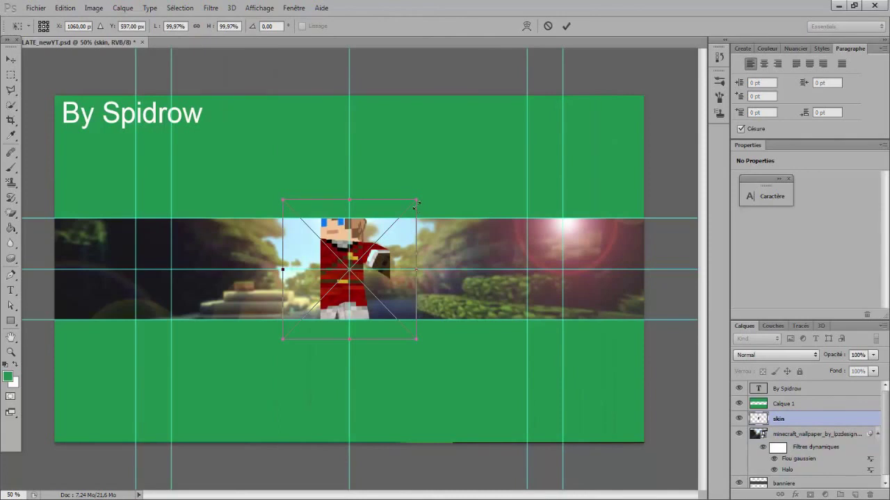
pyautogui.moveTo(416, 198); pyautogui.dragTo(466, 170)
pyautogui.press('Return')
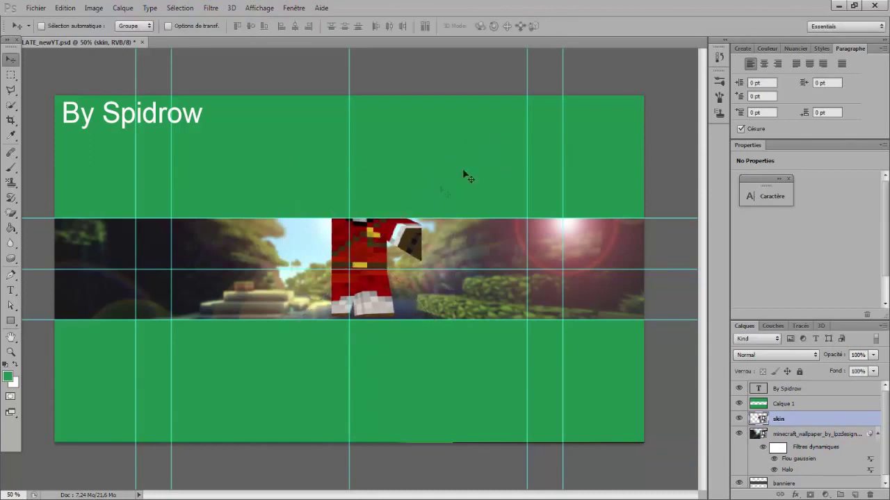
pyautogui.moveTo(378, 234); pyautogui.dragTo(255, 275)
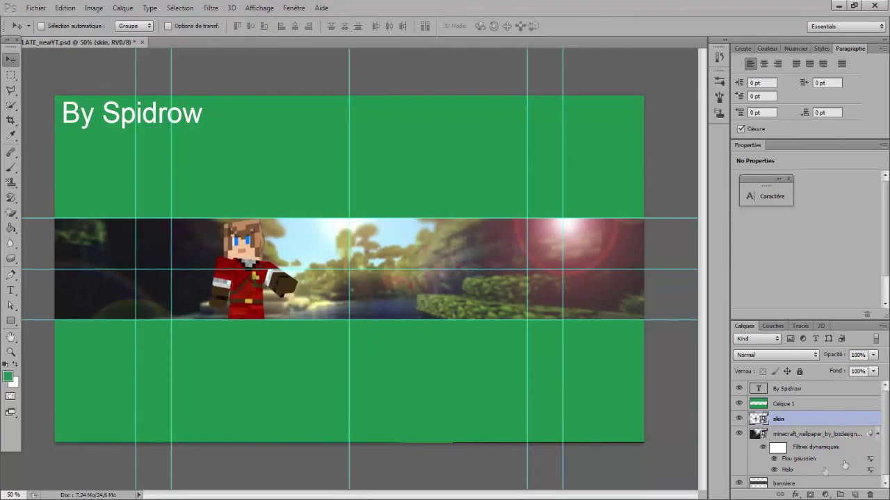
# - Add a black outside stroke (Contour) of 2 px to the skin layer's style
pyautogui.doubleClick(823, 420)
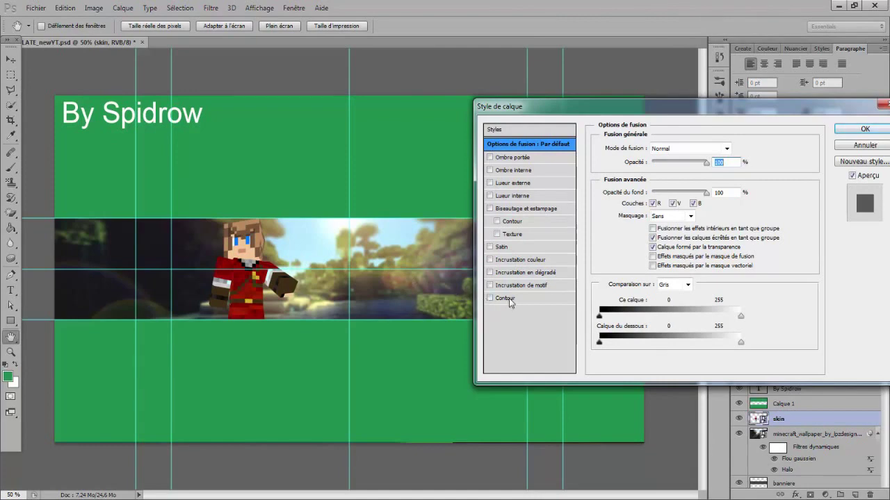
pyautogui.click(506, 298)
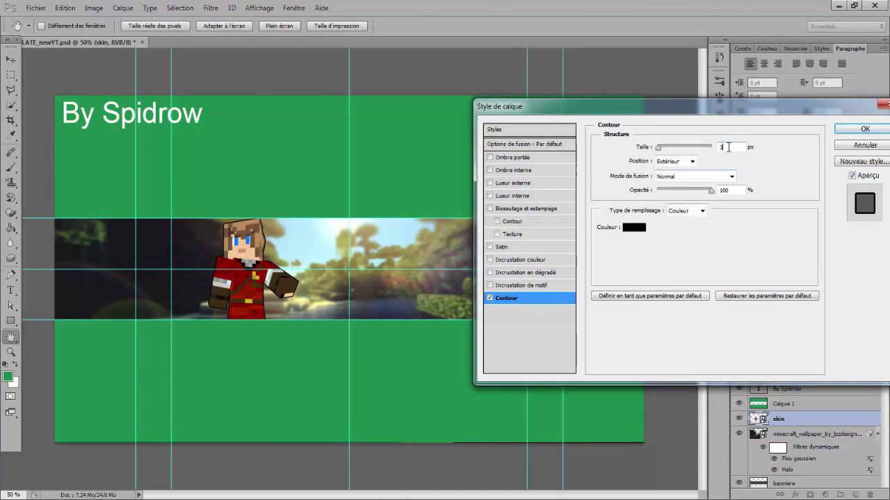
pyautogui.write('2')
# - Add a drop shadow (Ombre portée) to the skin layer with distance 0 px, spread 20% and size 111 px
pyautogui.click(527, 158)
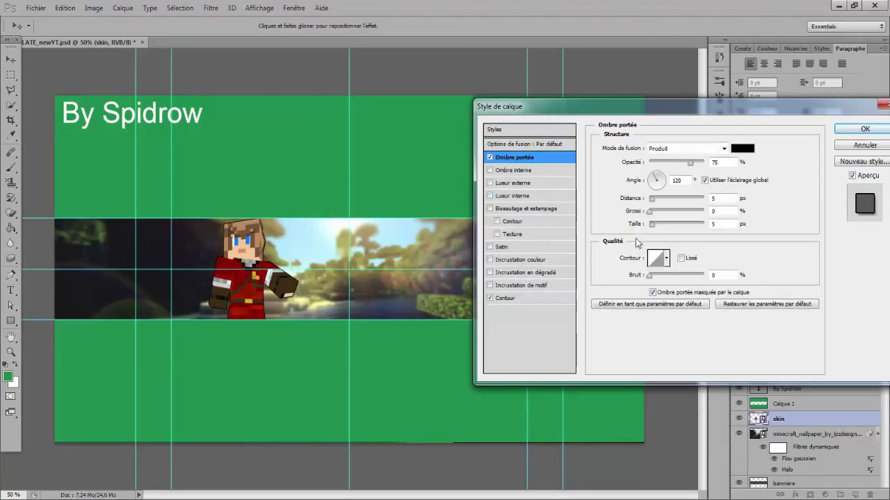
pyautogui.moveTo(652, 199); pyautogui.dragTo(675, 228)
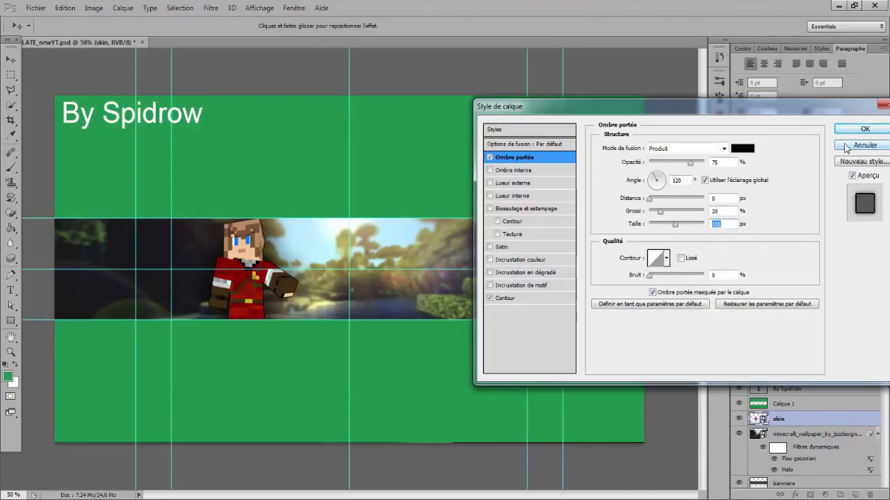
pyautogui.moveTo(841, 111); pyautogui.dragTo(831, 110)
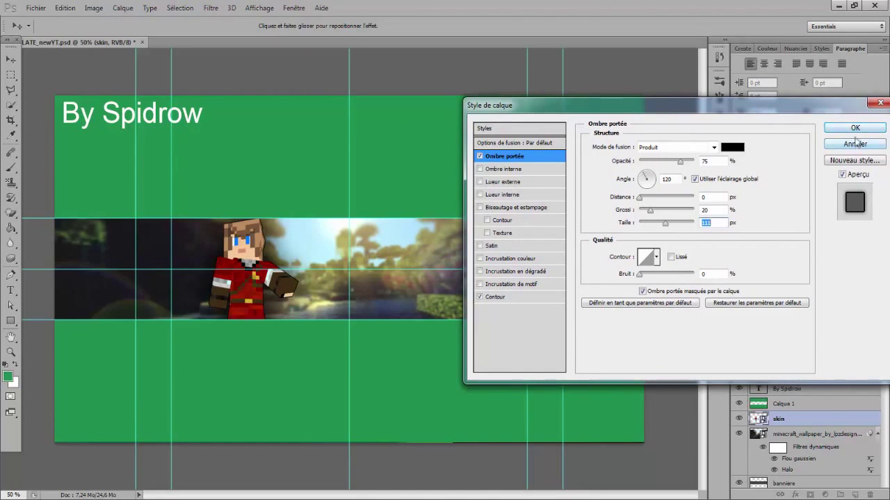
pyautogui.click(855, 129)
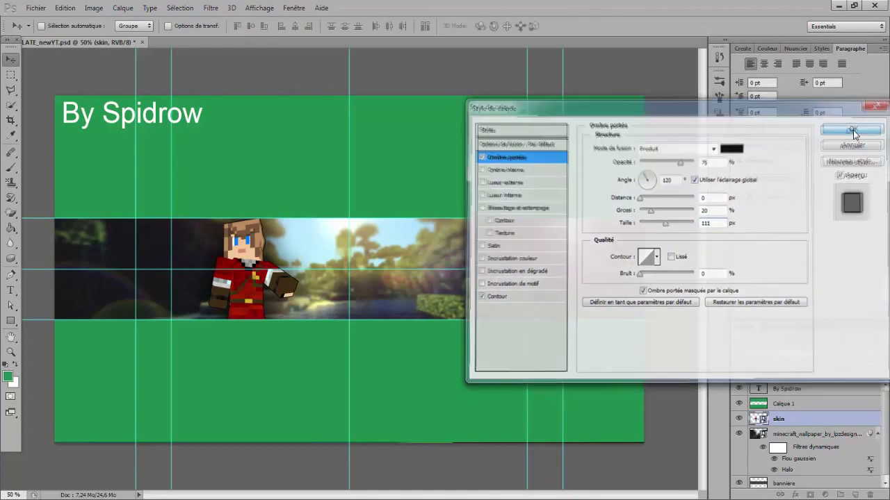
# - Duplicate the skin layer under the default copy name and shift the copy slightly left of the original character
pyautogui.rightClick(839, 419)
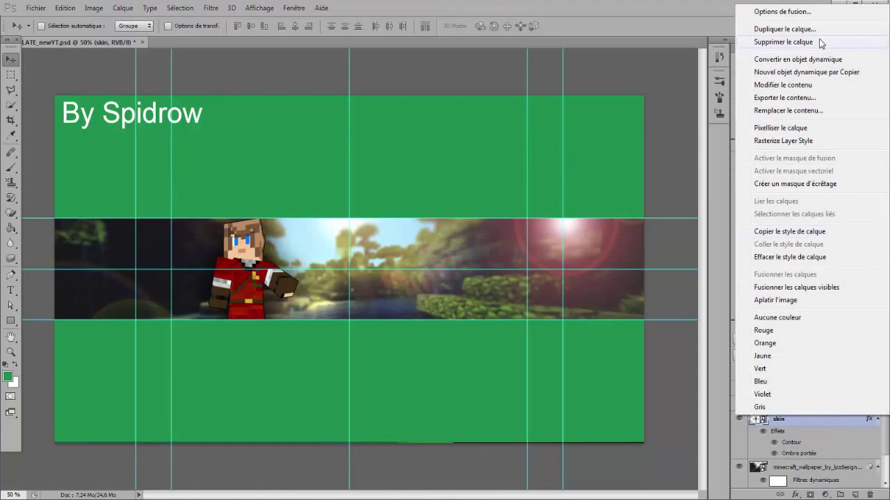
pyautogui.click(768, 32)
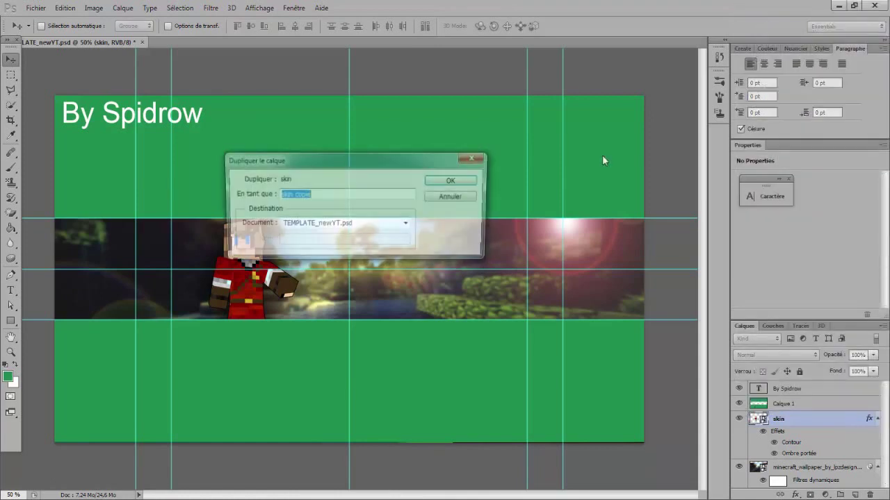
pyautogui.click(464, 180)
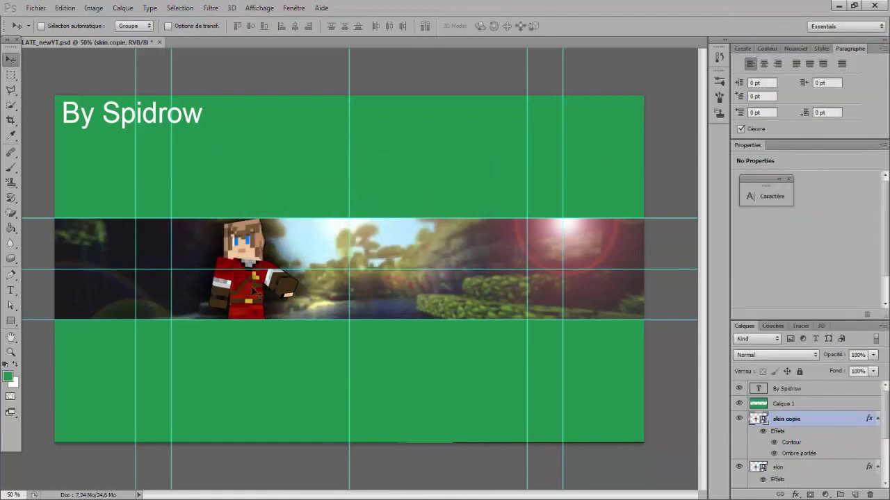
pyautogui.moveTo(250, 287); pyautogui.dragTo(224, 283)
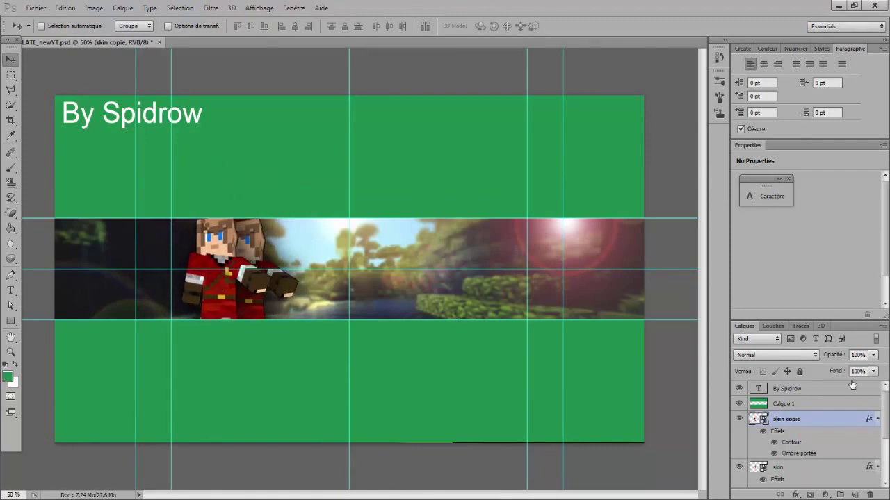
# - Put the skin copy beneath the original skin layer, offset it lower and further left, and reduce its opacity to 45%
pyautogui.moveTo(827, 420)
pyautogui.mouseDown()
pyautogui.moveTo(822, 376)
pyautogui.moveTo(817, 487)
pyautogui.moveTo(819, 476)
pyautogui.moveTo(806, 487)
pyautogui.moveTo(820, 436)
pyautogui.mouseUp()
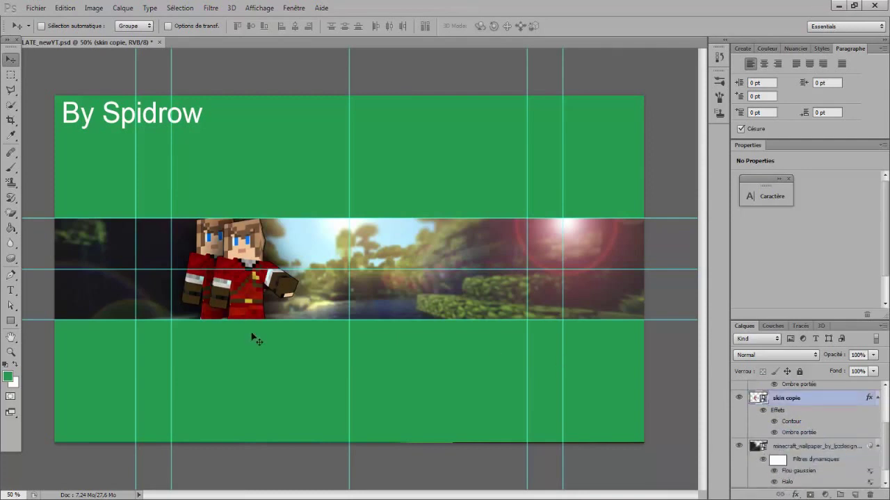
pyautogui.moveTo(207, 282); pyautogui.dragTo(207, 311)
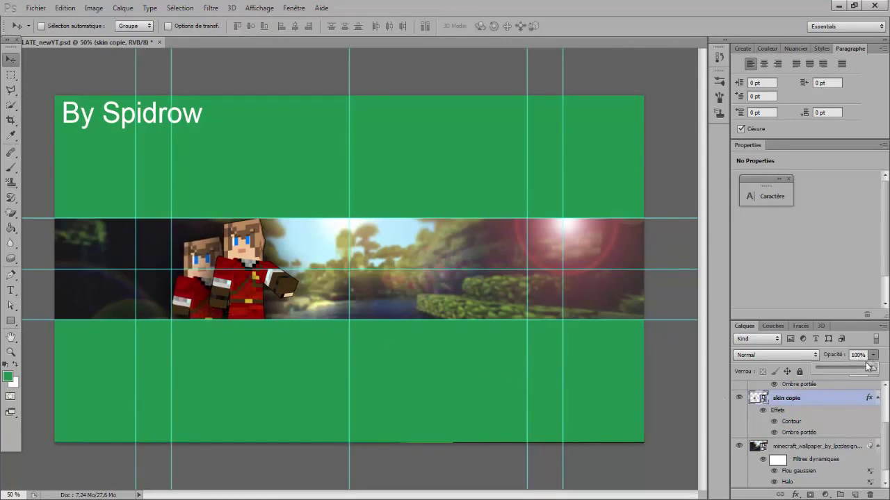
pyautogui.moveTo(873, 355); pyautogui.dragTo(844, 367)
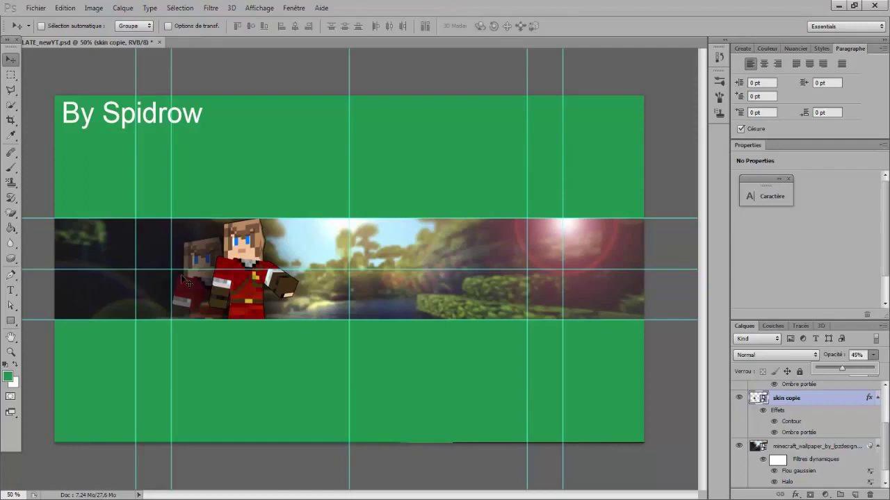
# - Start a text layer on the banner right of the characters and set its colour to dark red (RGB 190, 13, 13)
pyautogui.click(15, 293)
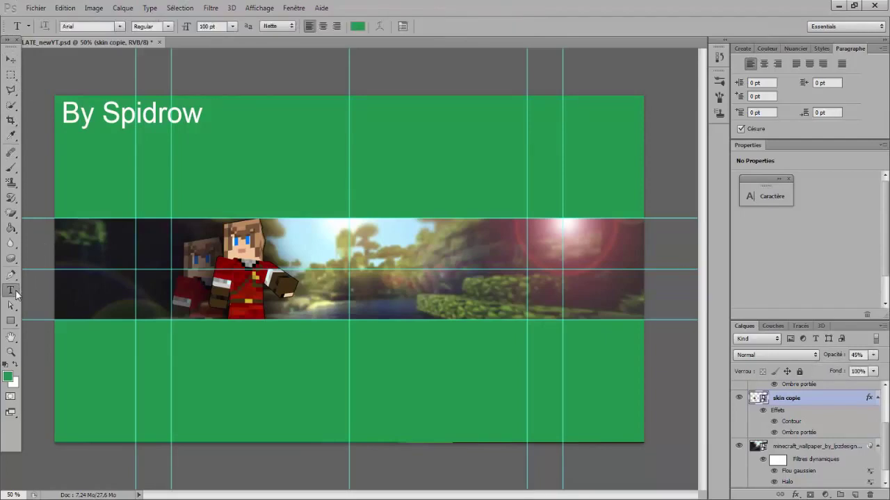
pyautogui.click(387, 271)
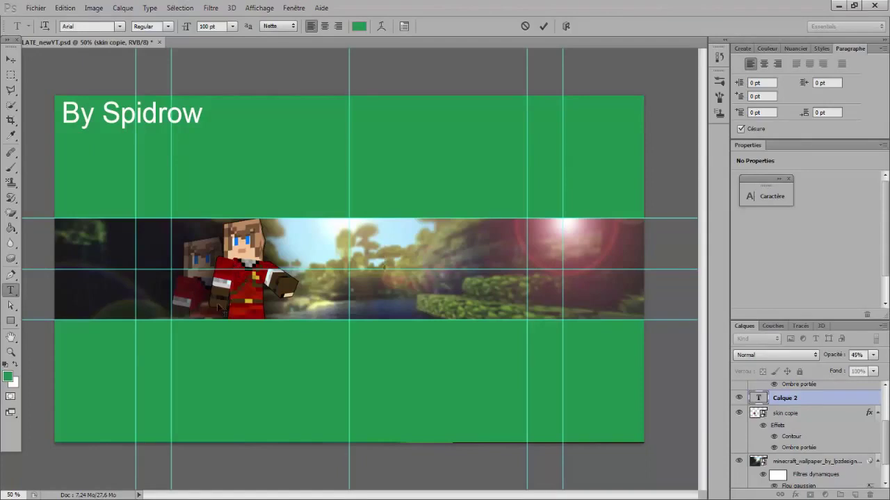
pyautogui.click(12, 381)
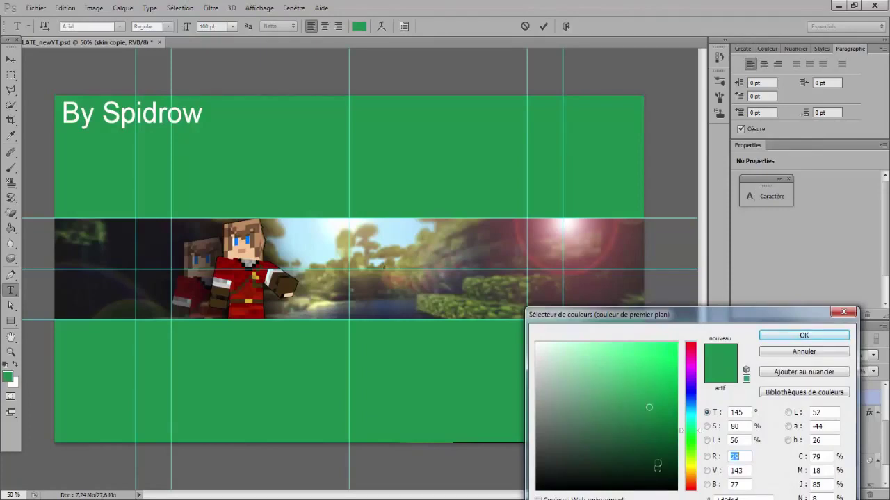
pyautogui.click(690, 344)
pyautogui.moveTo(668, 367)
pyautogui.mouseDown()
pyautogui.moveTo(640, 373)
pyautogui.moveTo(662, 358)
pyautogui.mouseUp()
pyautogui.moveTo(663, 357); pyautogui.dragTo(668, 380)
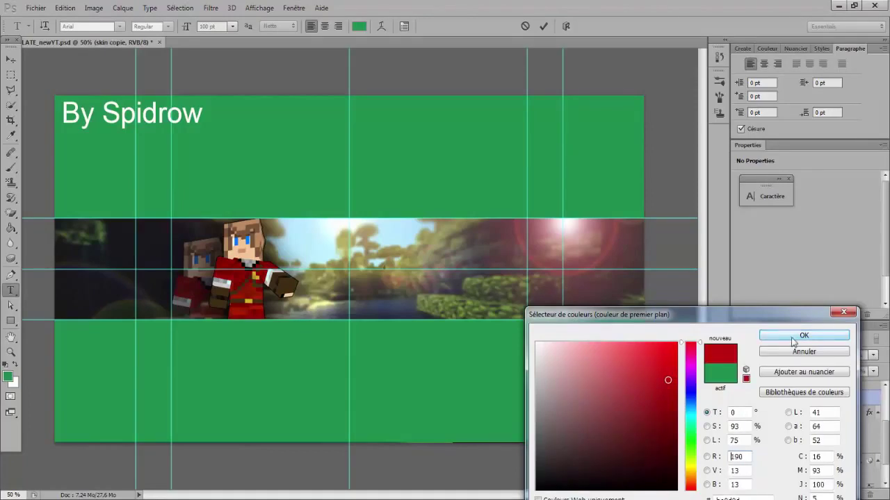
pyautogui.click(799, 336)
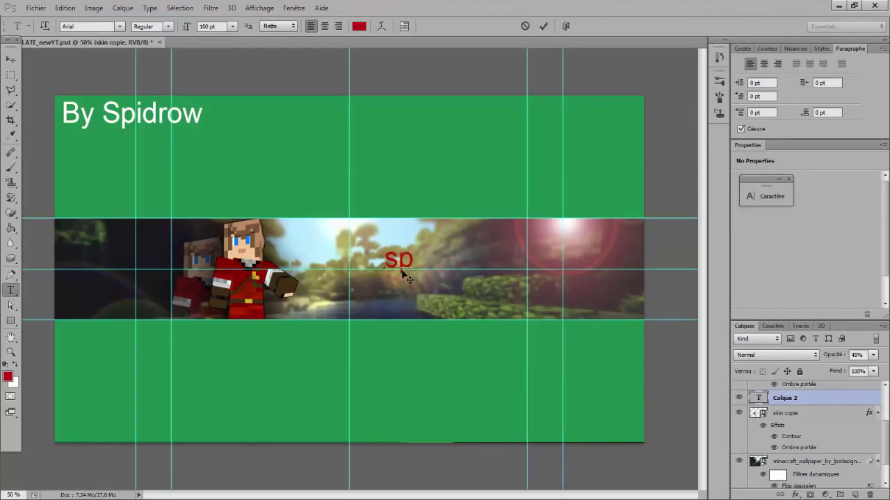
# - Set the new text's font to Comix Loud
pyautogui.write('S')
pyautogui.click(120, 27)
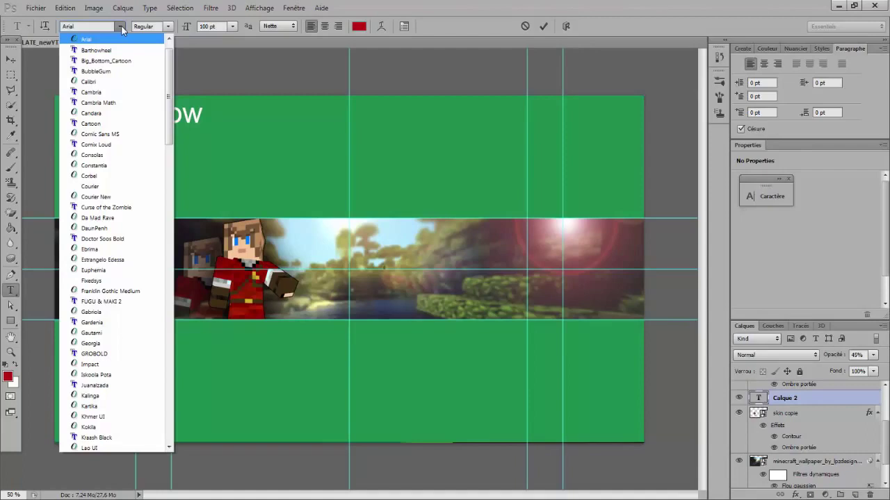
pyautogui.scroll(-3, 171, 83)
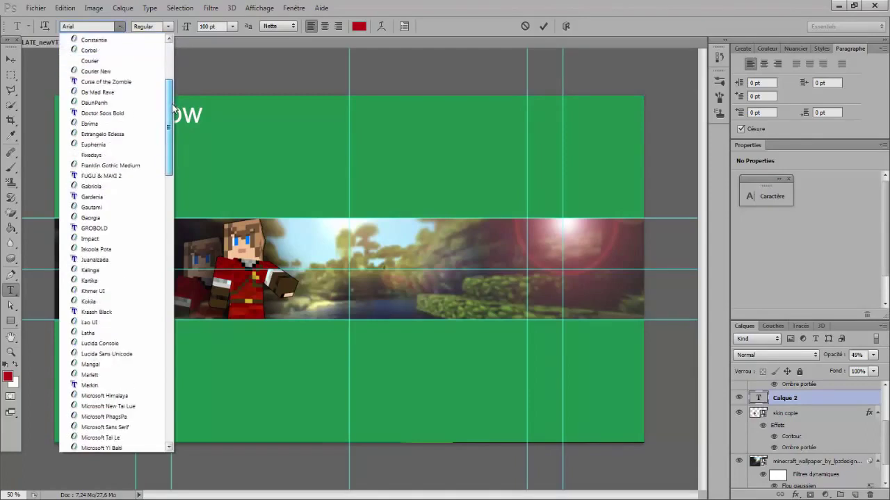
pyautogui.scroll(2, 145, 95)
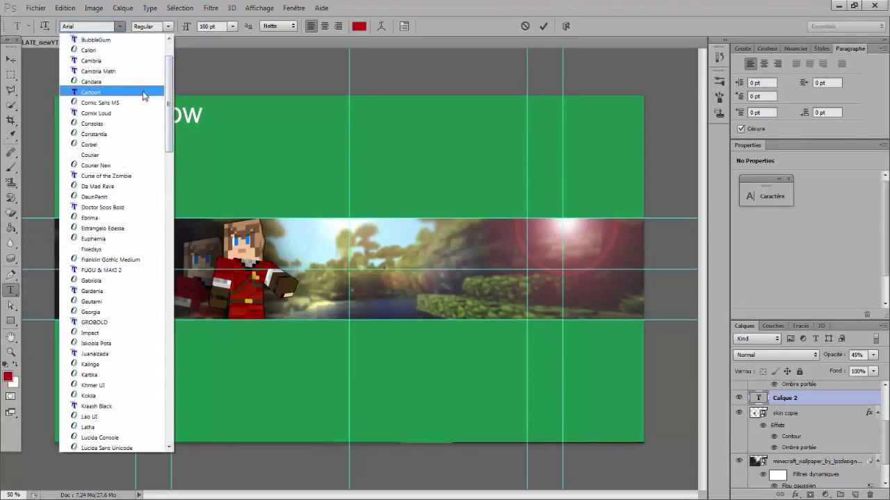
pyautogui.click(139, 113)
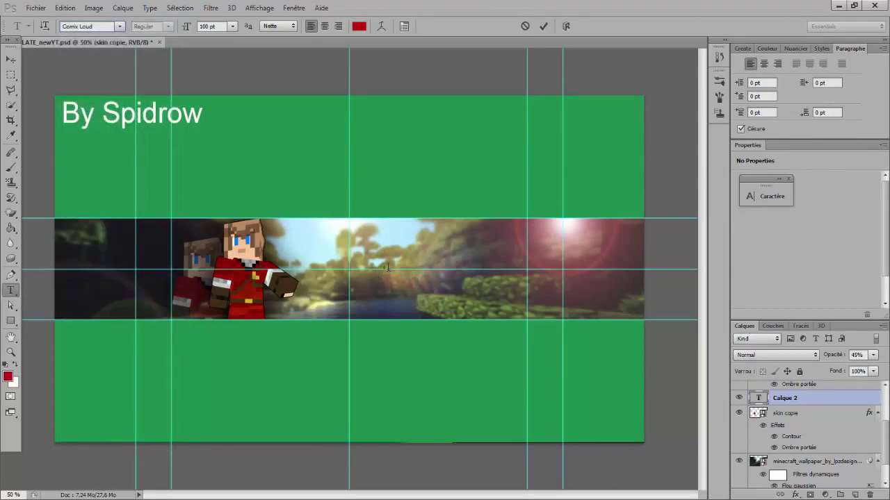
# - Enter SPiDROW as the banner's title text
pyautogui.click(387, 266)
pyautogui.write('SCS')
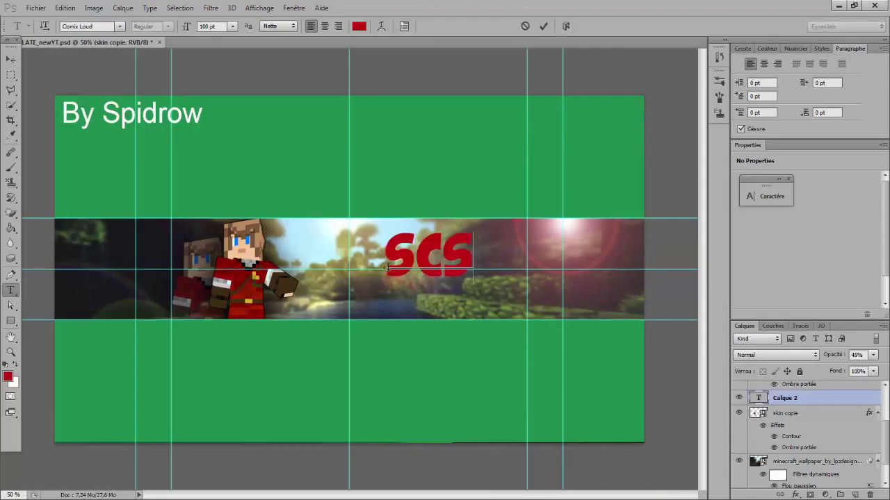
pyautogui.press('BackSpace')
pyautogui.press('BackSpace')
pyautogui.press('BackSpace')
pyautogui.write('S')
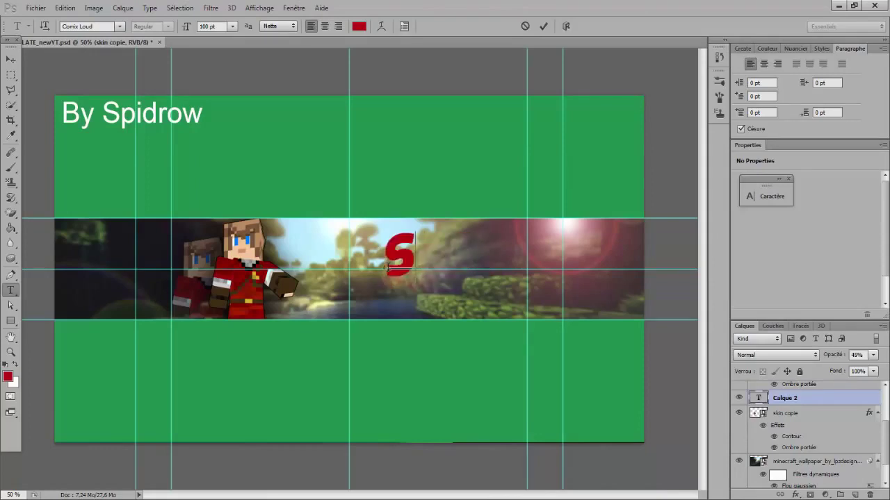
pyautogui.write('Pi')
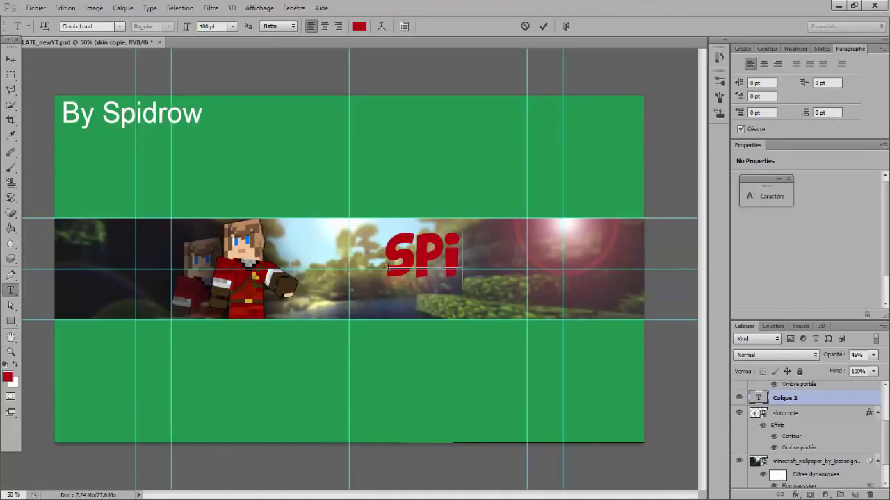
pyautogui.write('DROW')
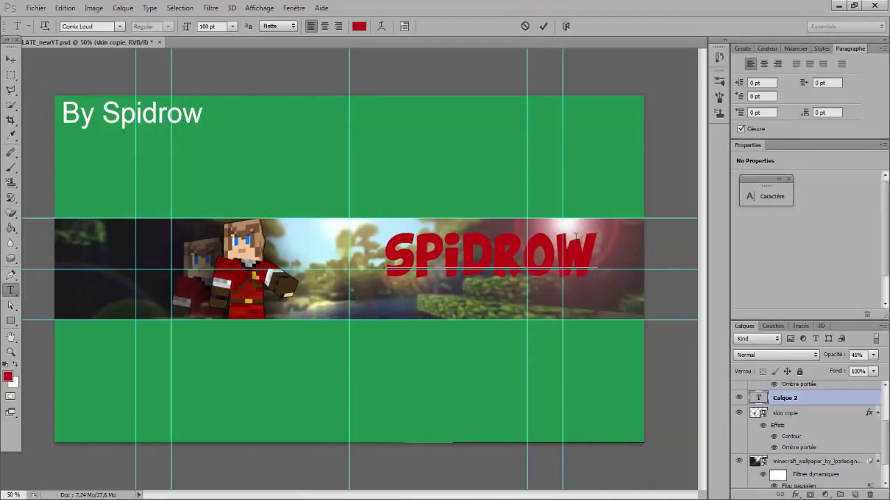
# - Reduce the SPiDROW title to 84 pt and move it left, just beside the main character near the banner's centre
pyautogui.moveTo(597, 264); pyautogui.dragTo(394, 242)
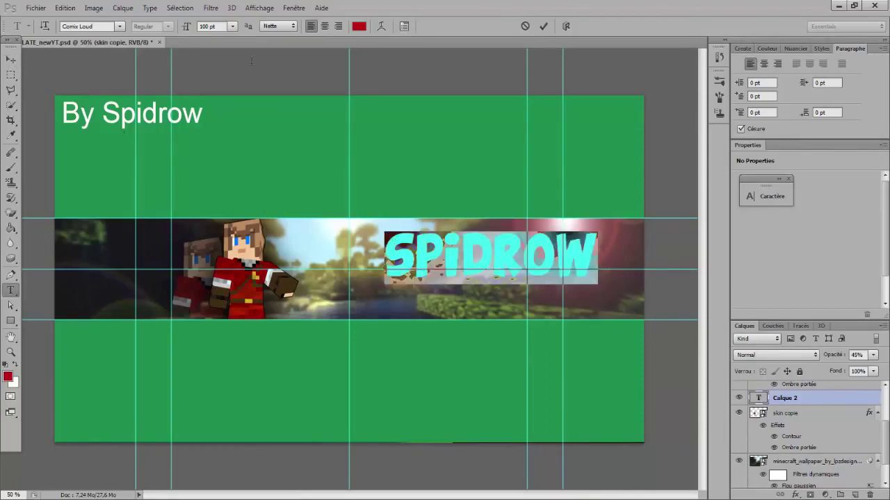
pyautogui.scroll(-15, 222, 26)
pyautogui.scroll(-10, 222, 25)
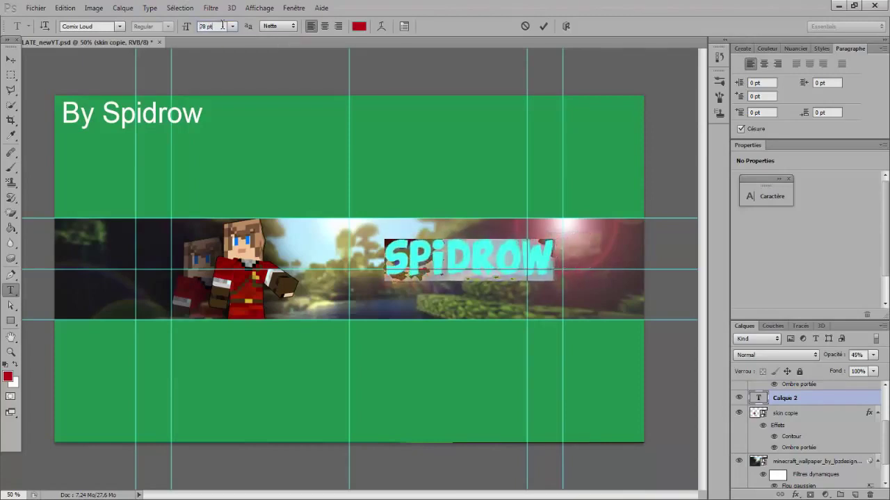
pyautogui.scroll(9, 222, 26)
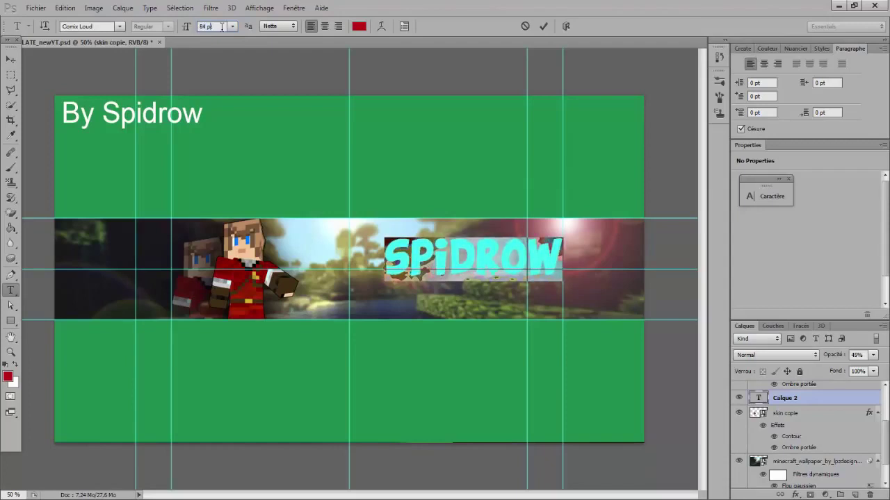
pyautogui.click(11, 59)
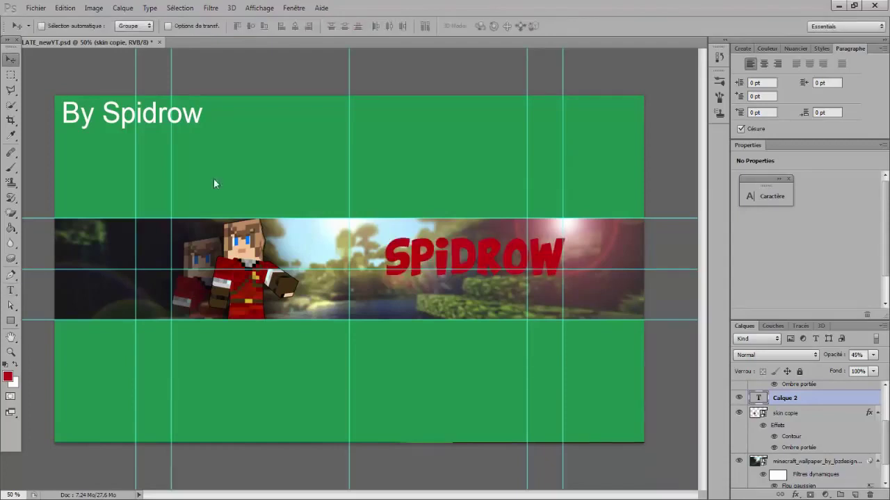
pyautogui.moveTo(460, 254); pyautogui.dragTo(392, 266)
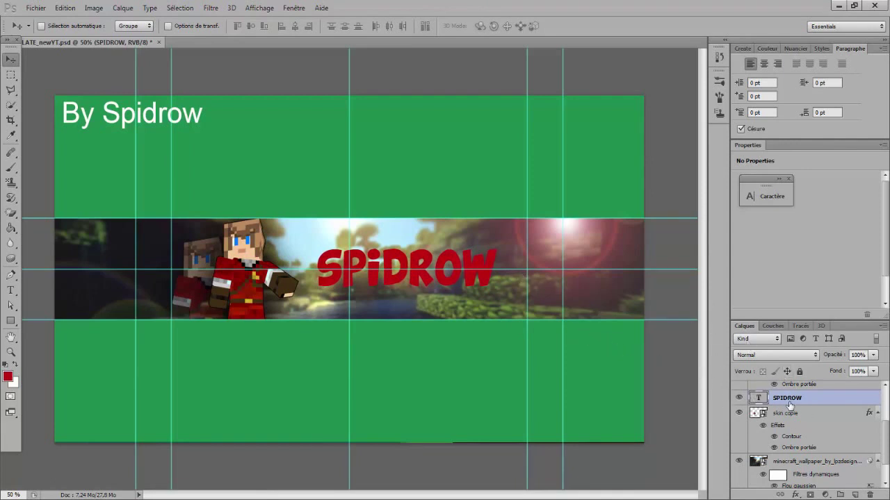
# - Give the SPiDROW title layer a 3 px black outside stroke and a default drop shadow (75% opacity, 5 px distance and size)
pyautogui.doubleClick(845, 406)
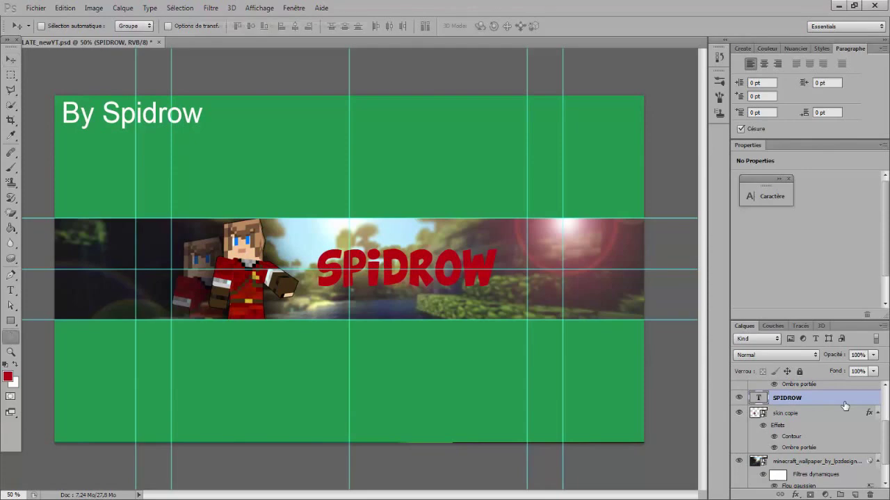
pyautogui.moveTo(615, 98); pyautogui.dragTo(630, 55)
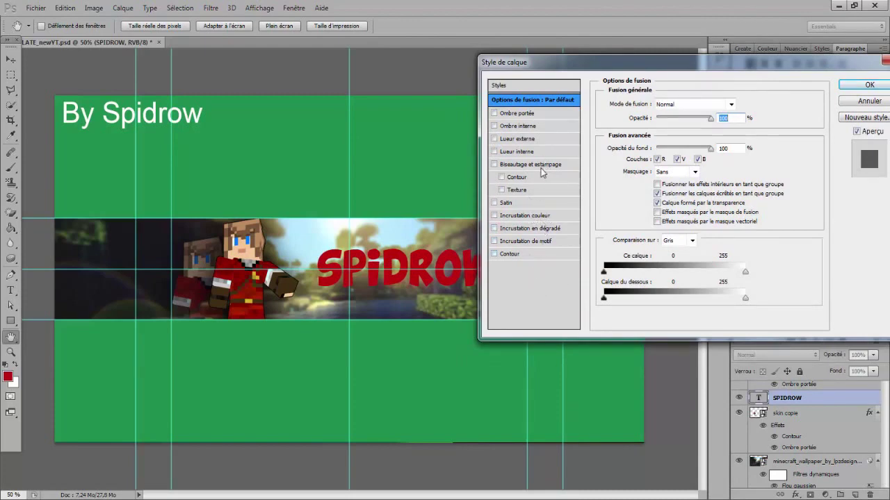
pyautogui.click(509, 256)
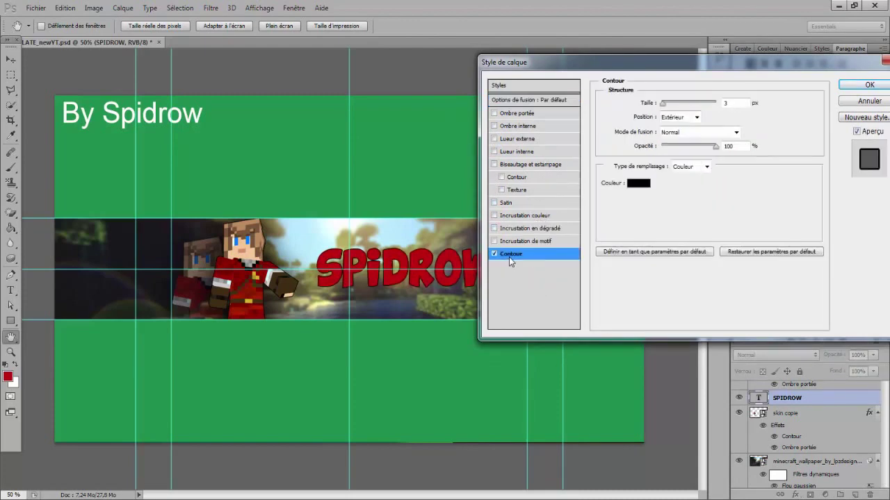
pyautogui.click(518, 113)
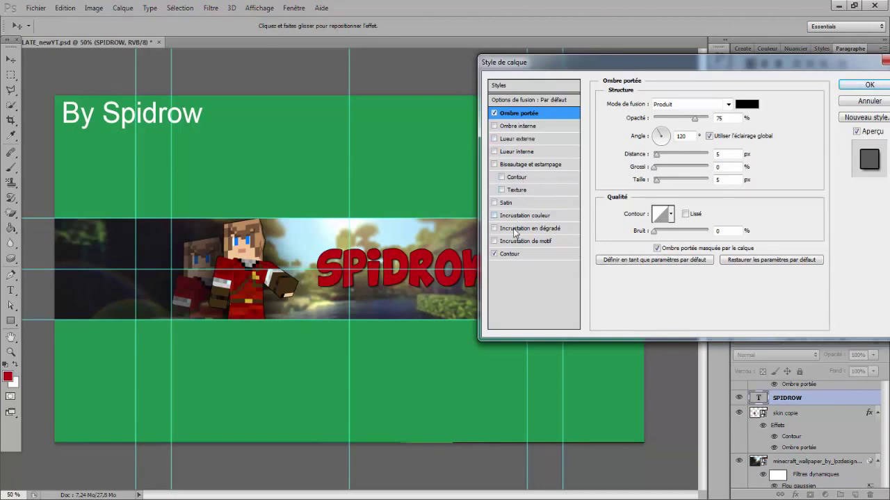
# - Add a linear grey-to-transparent gradient overlay to the SPiDROW title, shift it slightly on the letters and apply the layer style
pyautogui.click(516, 229)
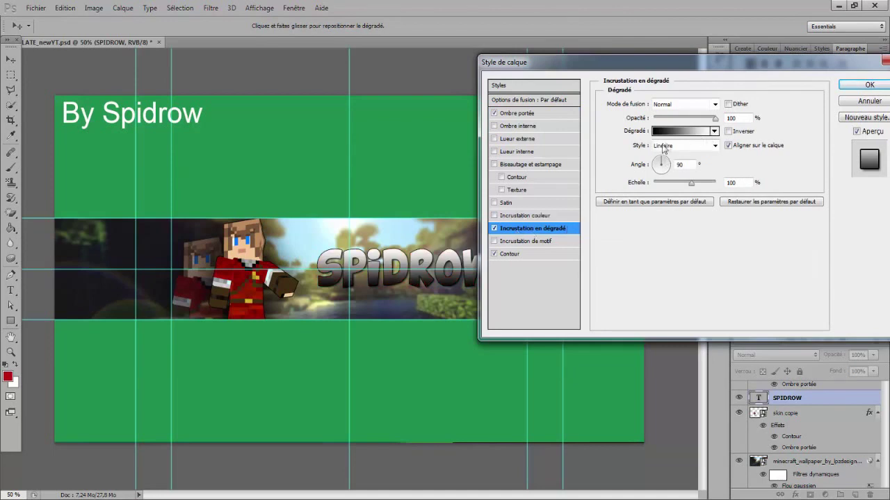
pyautogui.click(714, 132)
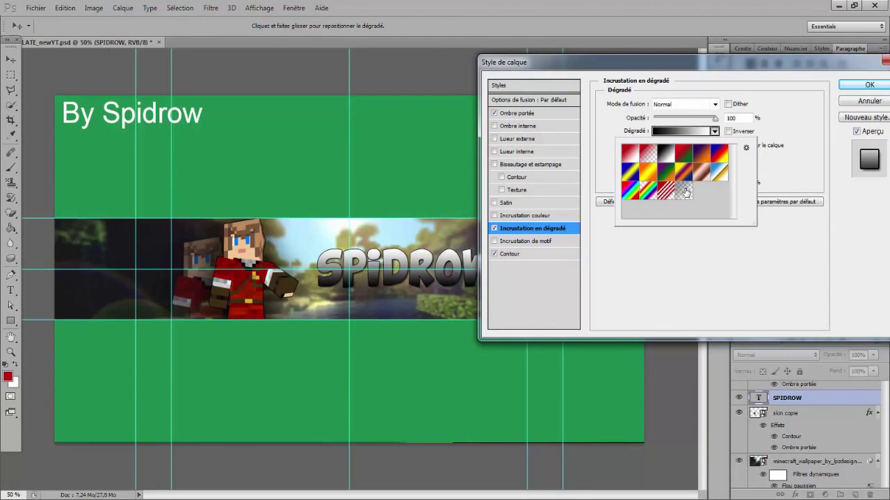
pyautogui.click(686, 194)
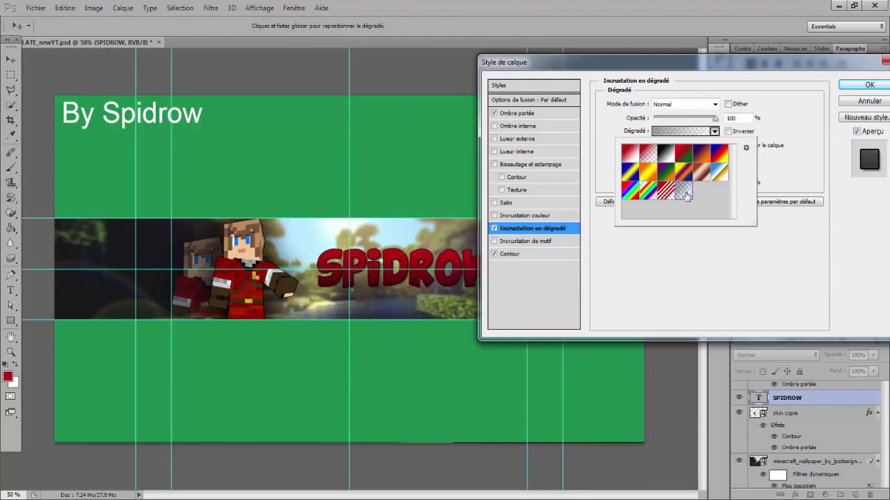
pyautogui.click(425, 280)
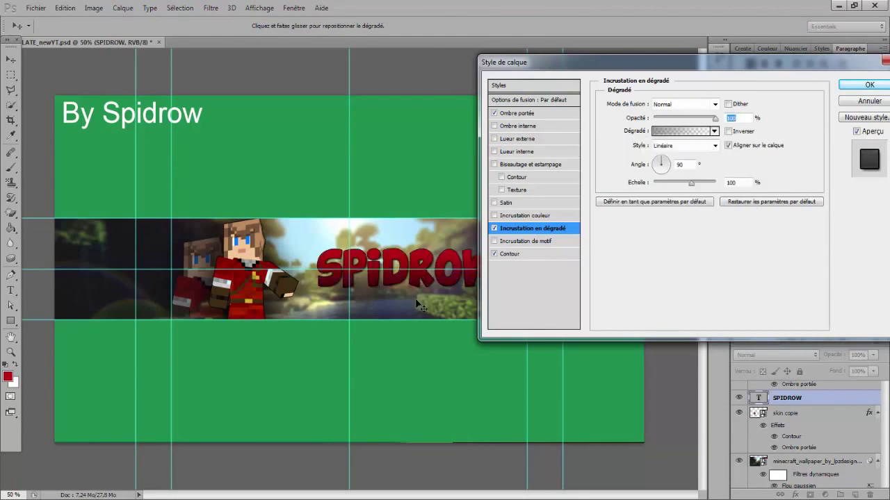
pyautogui.moveTo(419, 307)
pyautogui.mouseDown()
pyautogui.moveTo(413, 323)
pyautogui.moveTo(419, 262)
pyautogui.moveTo(421, 298)
pyautogui.mouseUp()
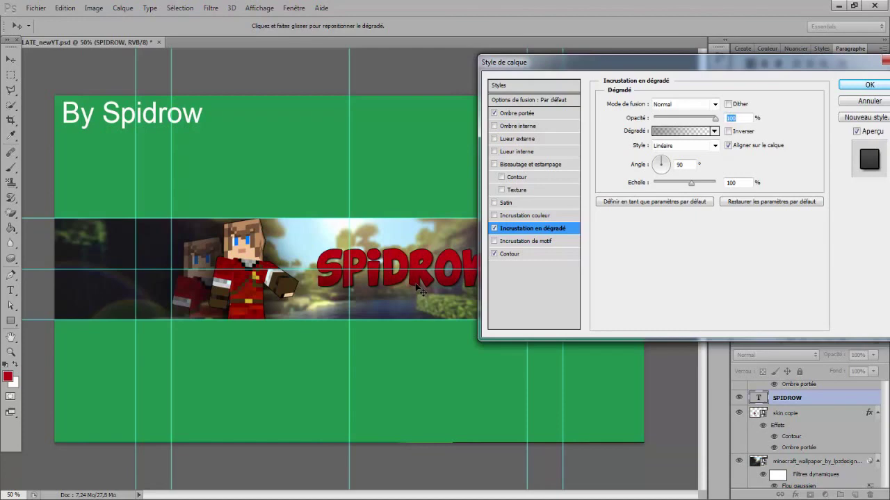
pyautogui.click(869, 86)
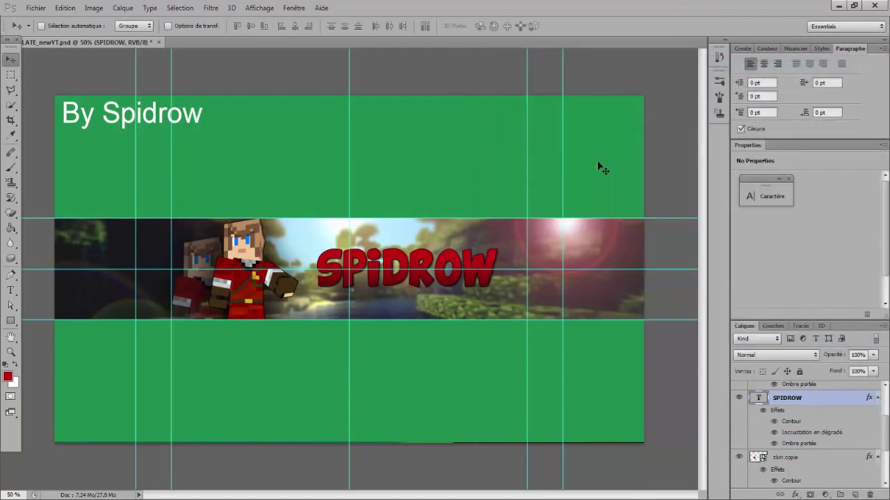
pyautogui.moveTo(478, 271); pyautogui.dragTo(478, 269)
# - Warp the SPiDROW title with a horizontal Arc supérieur of reduced bend and move it slightly down on the banner
pyautogui.rightClick(832, 398)
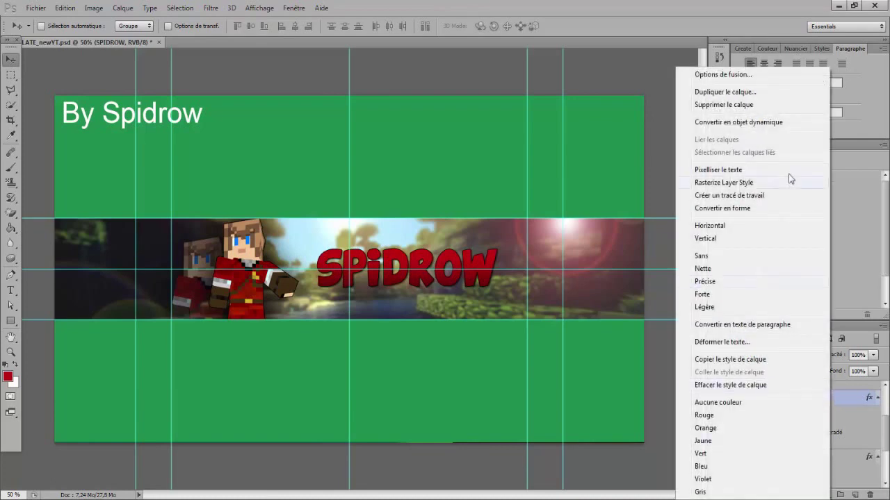
pyautogui.click(757, 341)
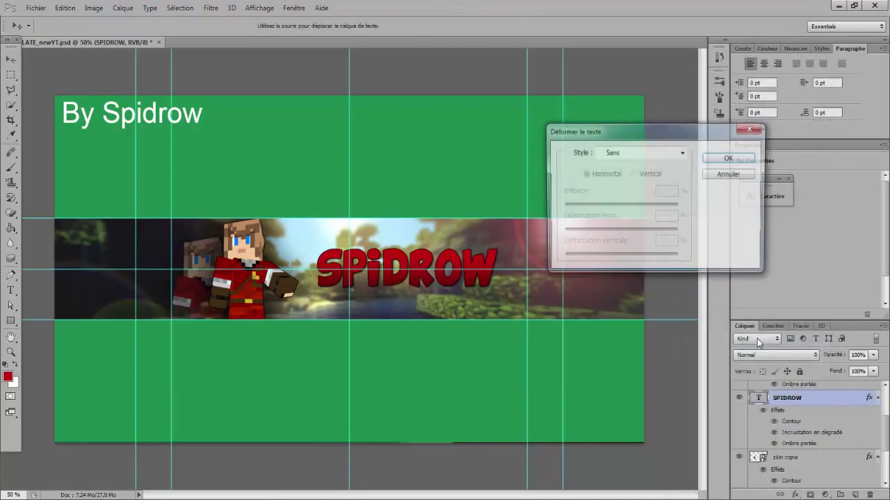
pyautogui.click(682, 152)
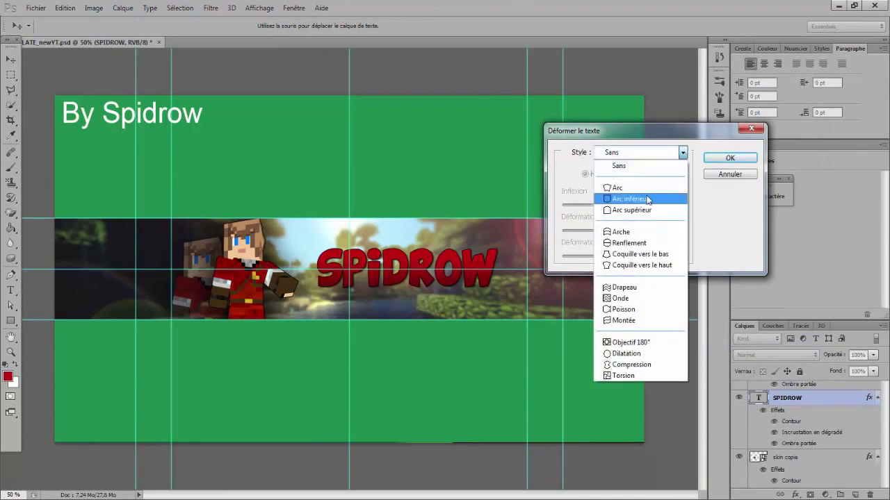
pyautogui.click(641, 216)
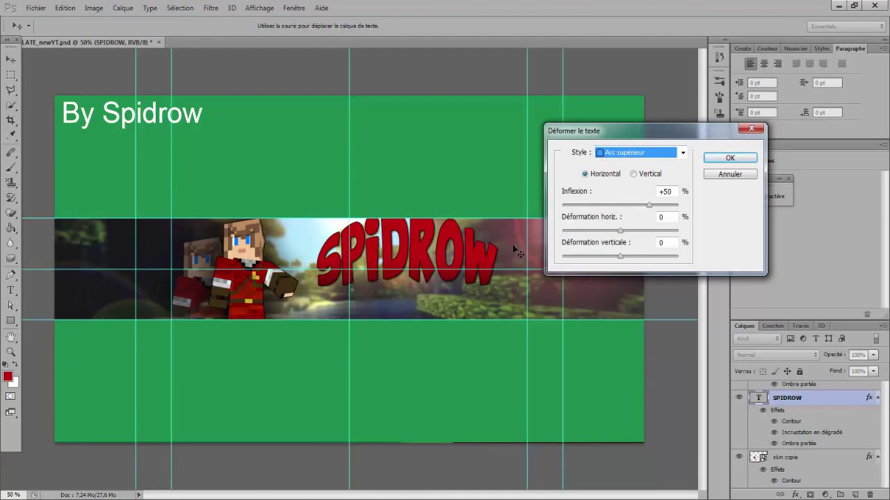
pyautogui.click(650, 210)
pyautogui.moveTo(649, 211); pyautogui.dragTo(632, 214)
pyautogui.click(745, 160)
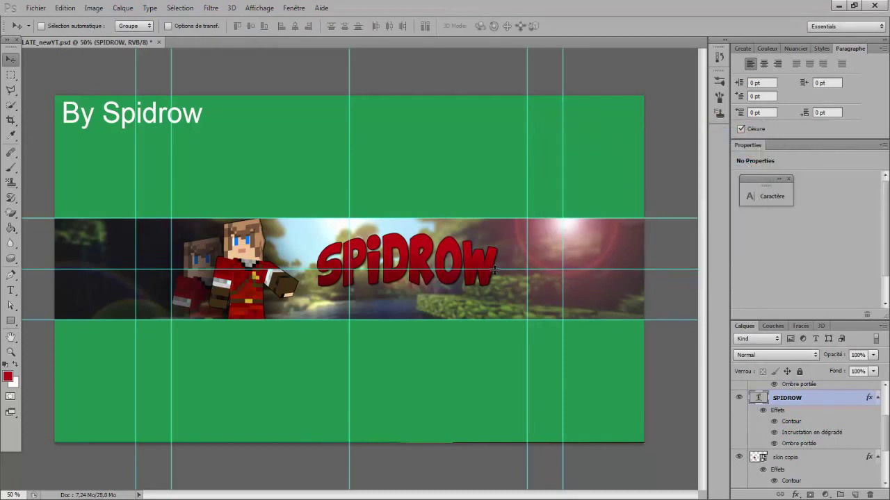
pyautogui.moveTo(416, 248)
pyautogui.mouseDown()
pyautogui.moveTo(414, 239)
pyautogui.moveTo(419, 258)
pyautogui.mouseUp()
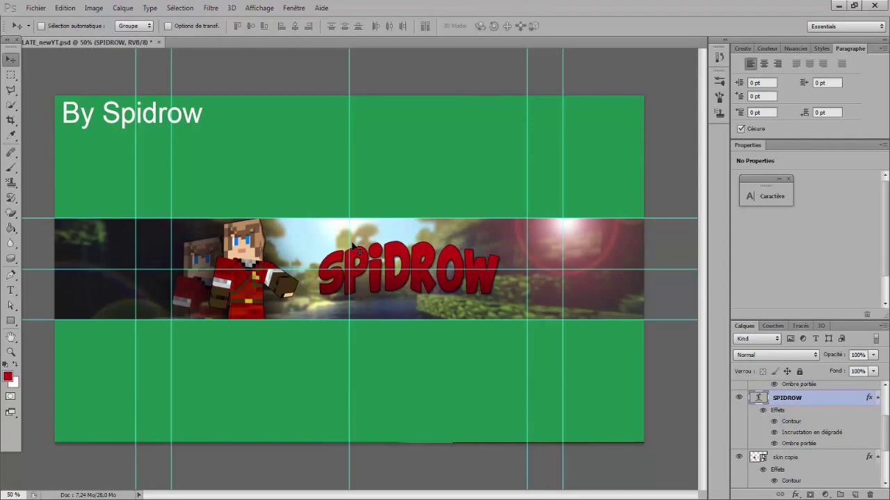
# - Place hc7O2.png in the document and position its particles over the dark area left of the characters
pyautogui.click(34, 8)
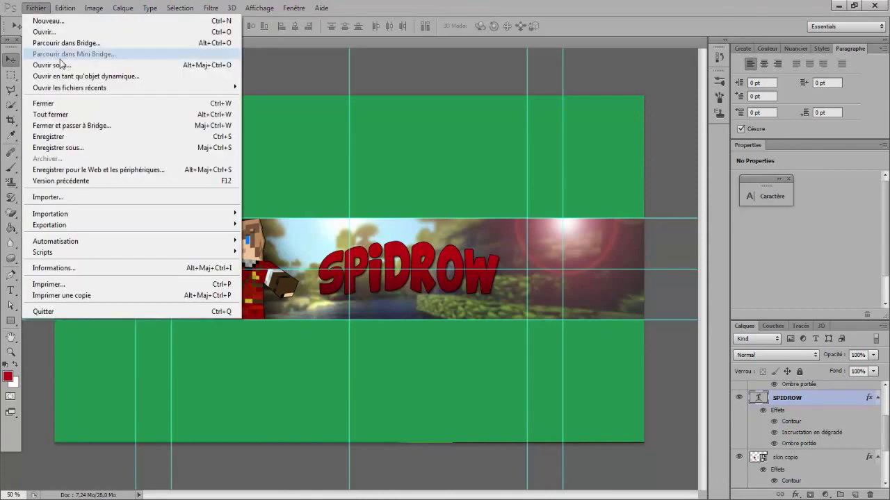
pyautogui.click(89, 200)
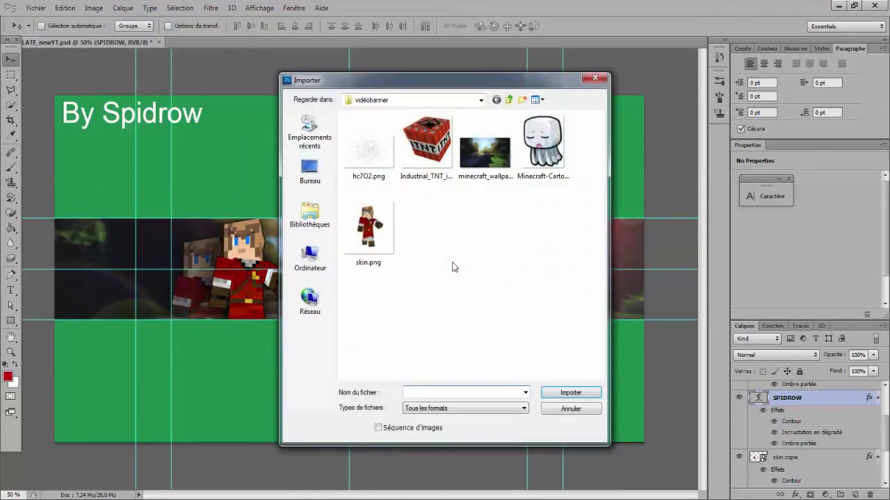
pyautogui.doubleClick(380, 160)
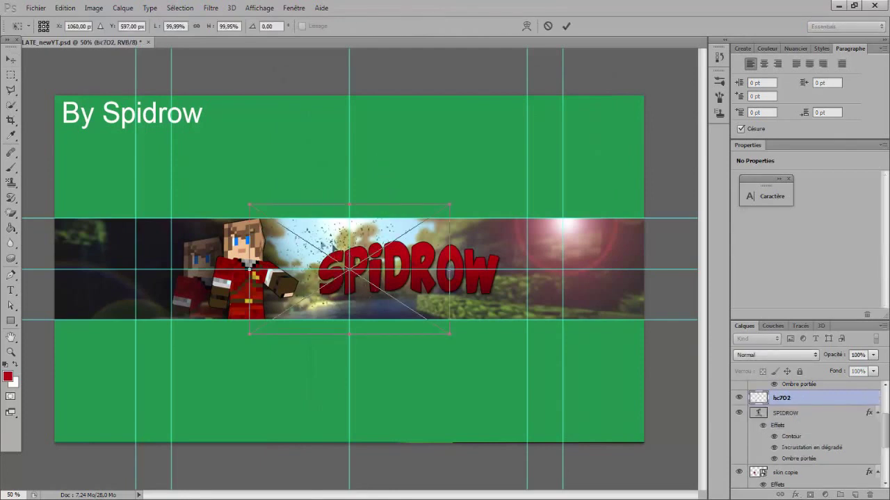
pyautogui.moveTo(338, 239); pyautogui.dragTo(105, 247)
pyautogui.moveTo(106, 247); pyautogui.dragTo(109, 246)
pyautogui.press('Return')
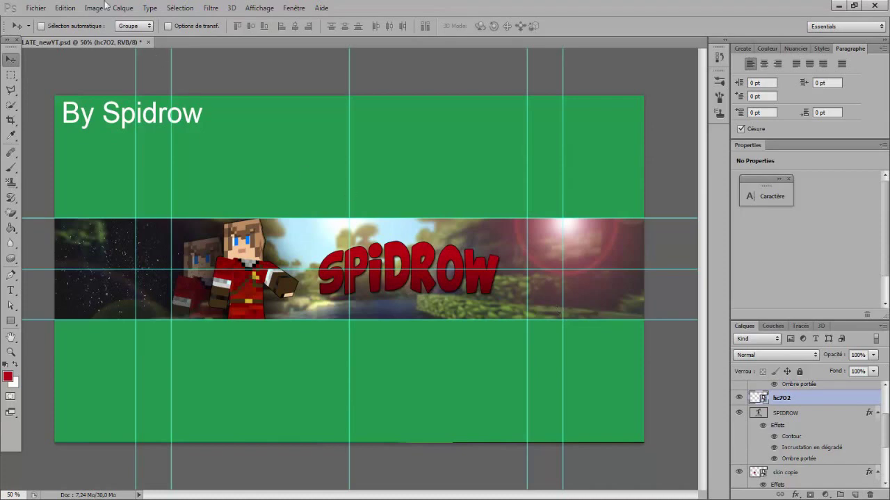
# - Place the Industrial_TNT image in the banner's lower right corner, partly cut off by the banner's edge
pyautogui.click(35, 8)
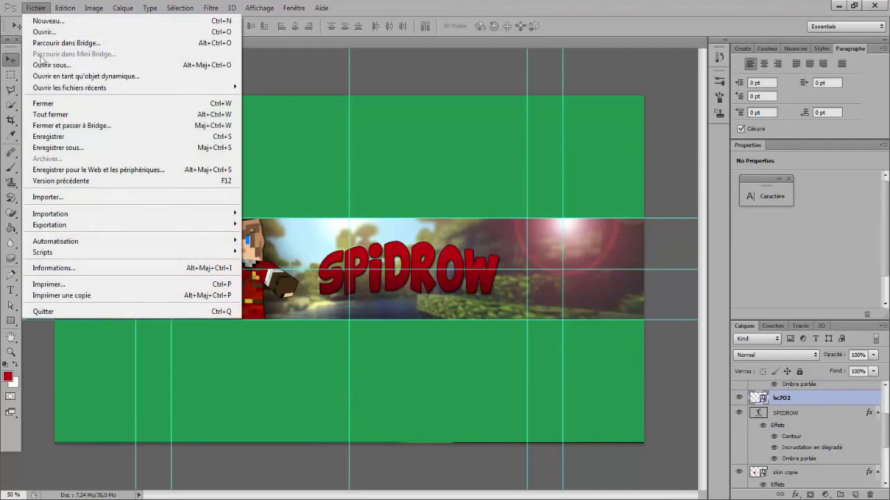
pyautogui.click(48, 198)
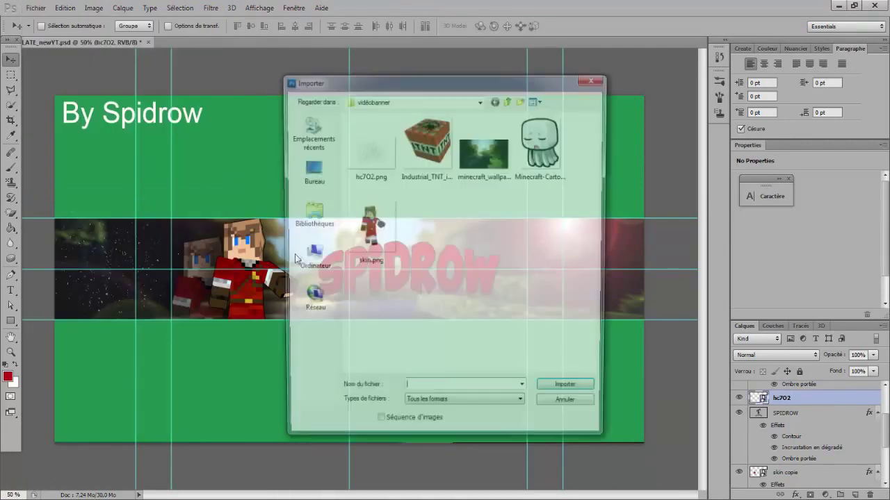
pyautogui.doubleClick(443, 136)
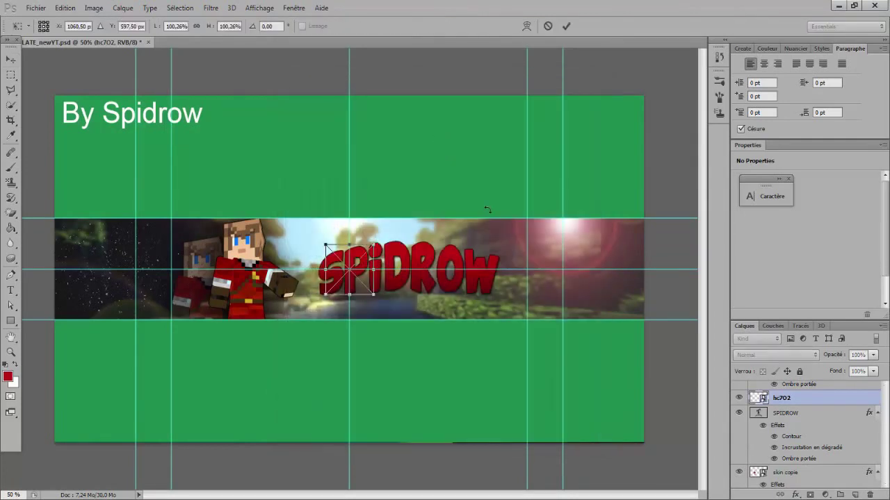
pyautogui.moveTo(366, 272); pyautogui.dragTo(642, 302)
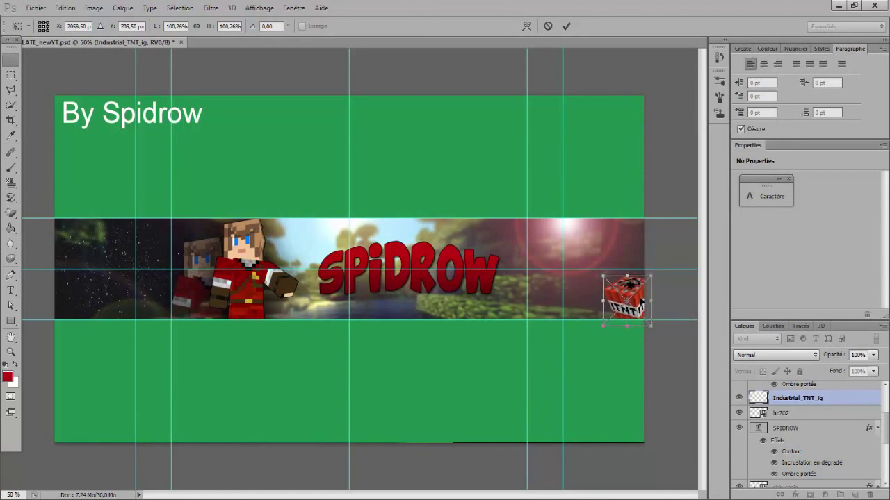
pyautogui.press('Return')
pyautogui.moveTo(644, 305); pyautogui.dragTo(646, 310)
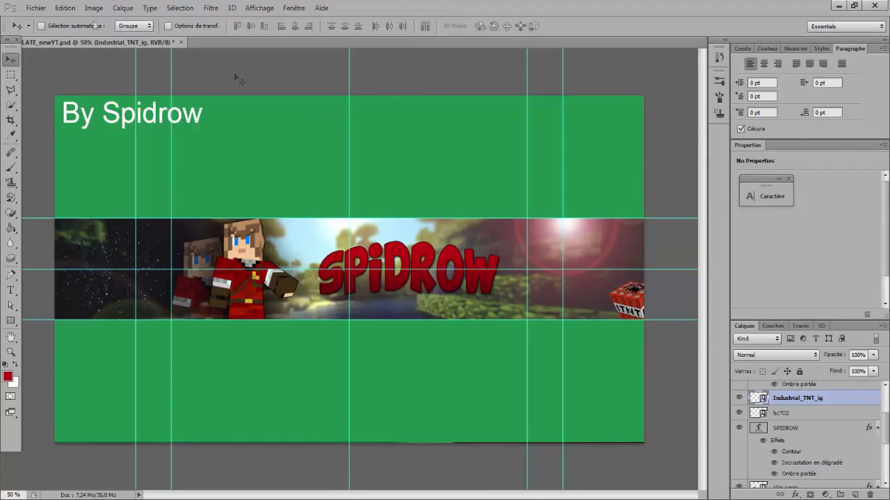
# - Place a second Industrial_TNT image slightly lower and to the left of the first TNT block
pyautogui.click(29, 8)
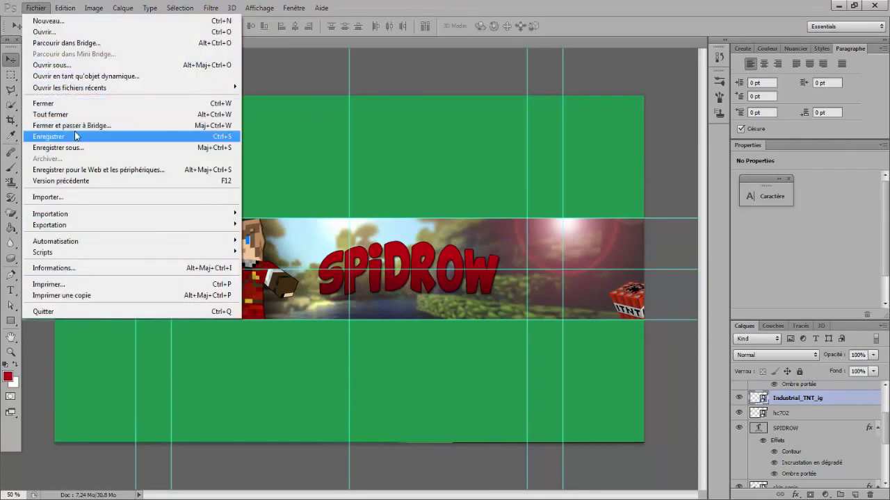
pyautogui.click(74, 199)
pyautogui.doubleClick(426, 139)
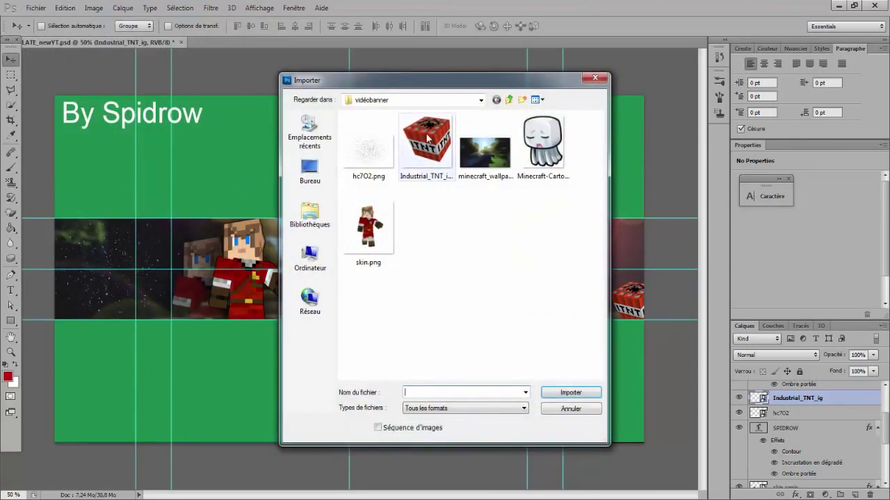
pyautogui.moveTo(359, 279); pyautogui.dragTo(618, 334)
pyautogui.press('Return')
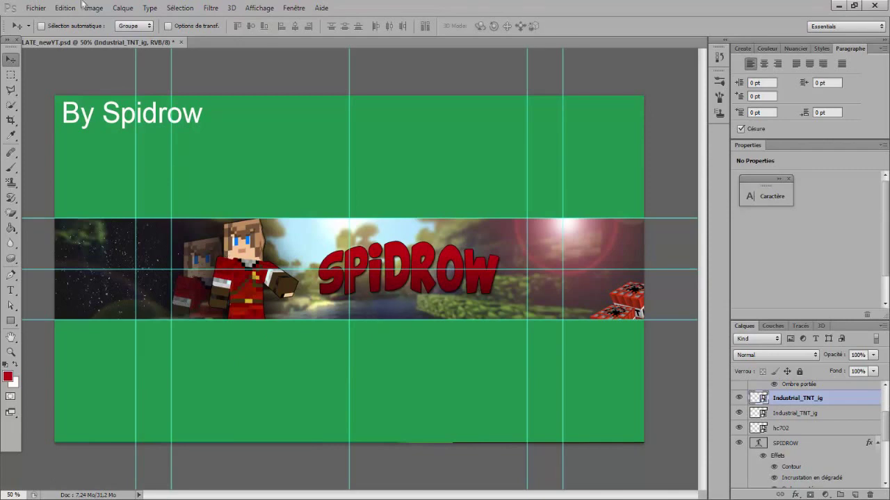
# - Try an enlarged Minecraft-Cartoon-Ghast image at the banner's right end above the TNT blocks, and delete its layer
pyautogui.click(31, 7)
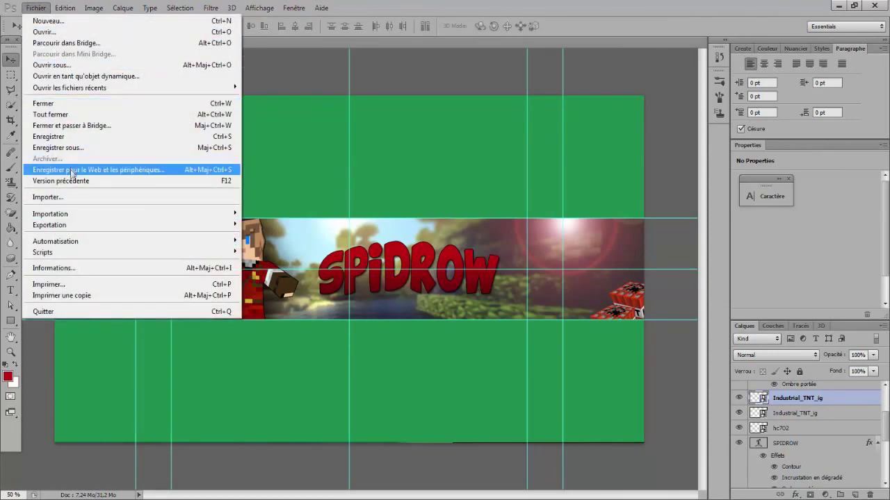
pyautogui.click(64, 198)
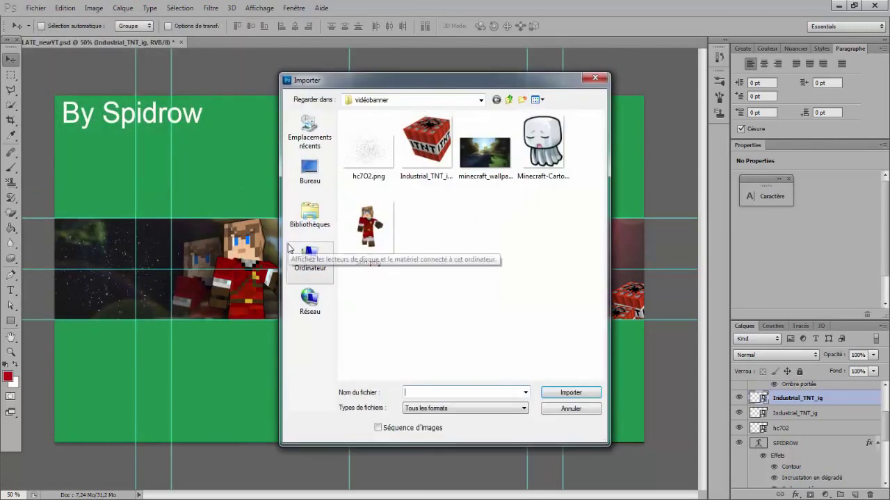
pyautogui.doubleClick(534, 154)
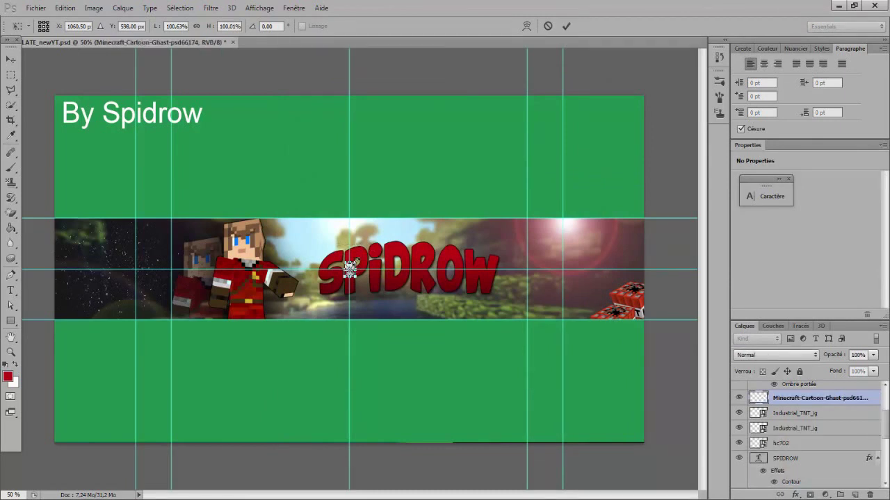
pyautogui.moveTo(349, 267); pyautogui.dragTo(427, 178)
pyautogui.press('Return')
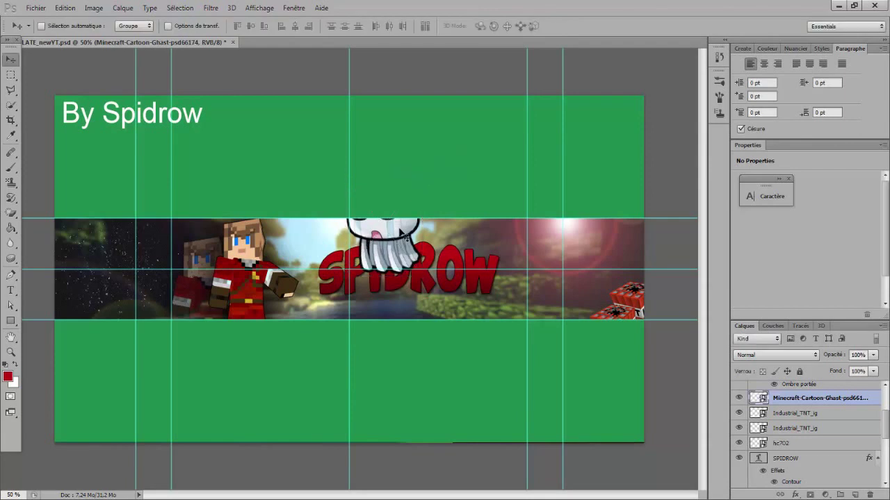
pyautogui.moveTo(400, 233); pyautogui.dragTo(591, 263)
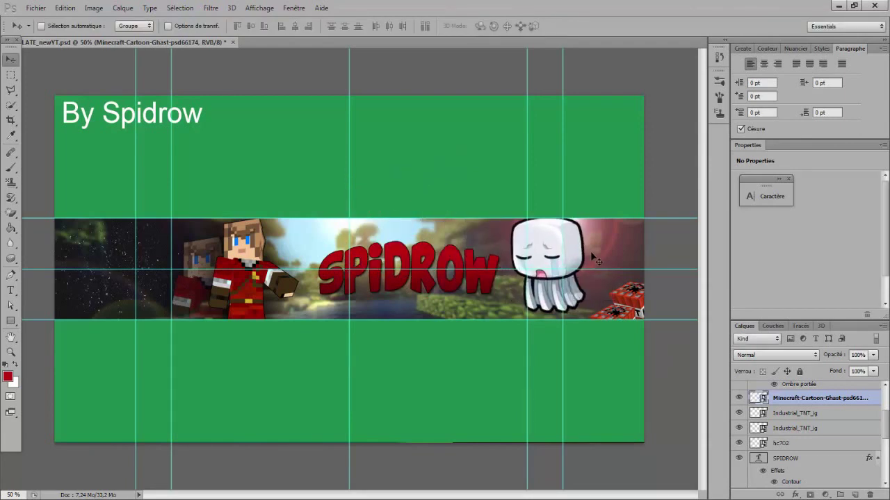
pyautogui.moveTo(586, 264); pyautogui.dragTo(647, 242)
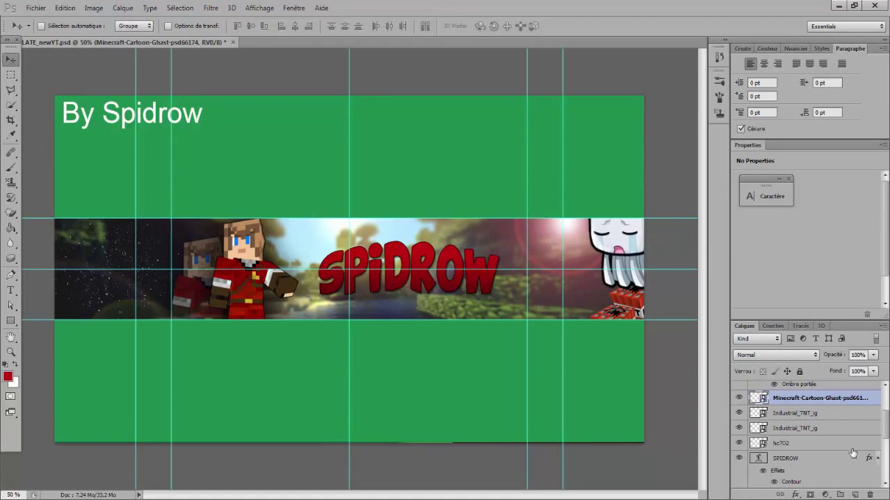
pyautogui.click(869, 494)
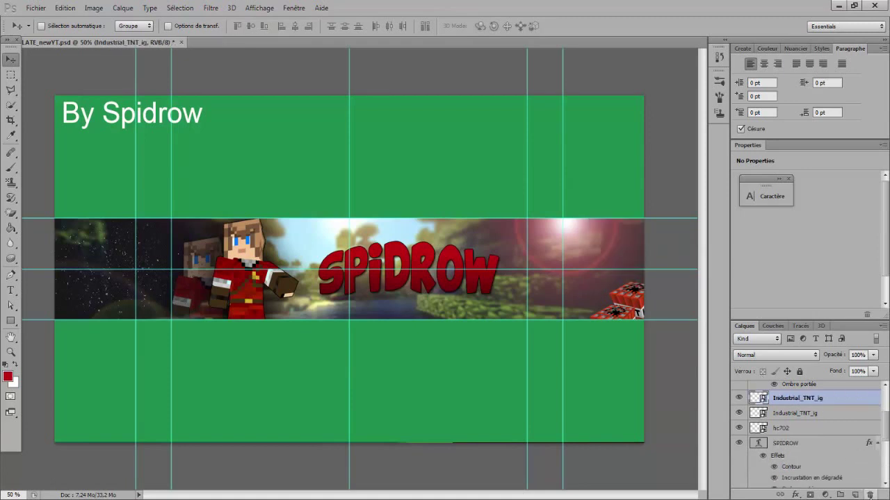